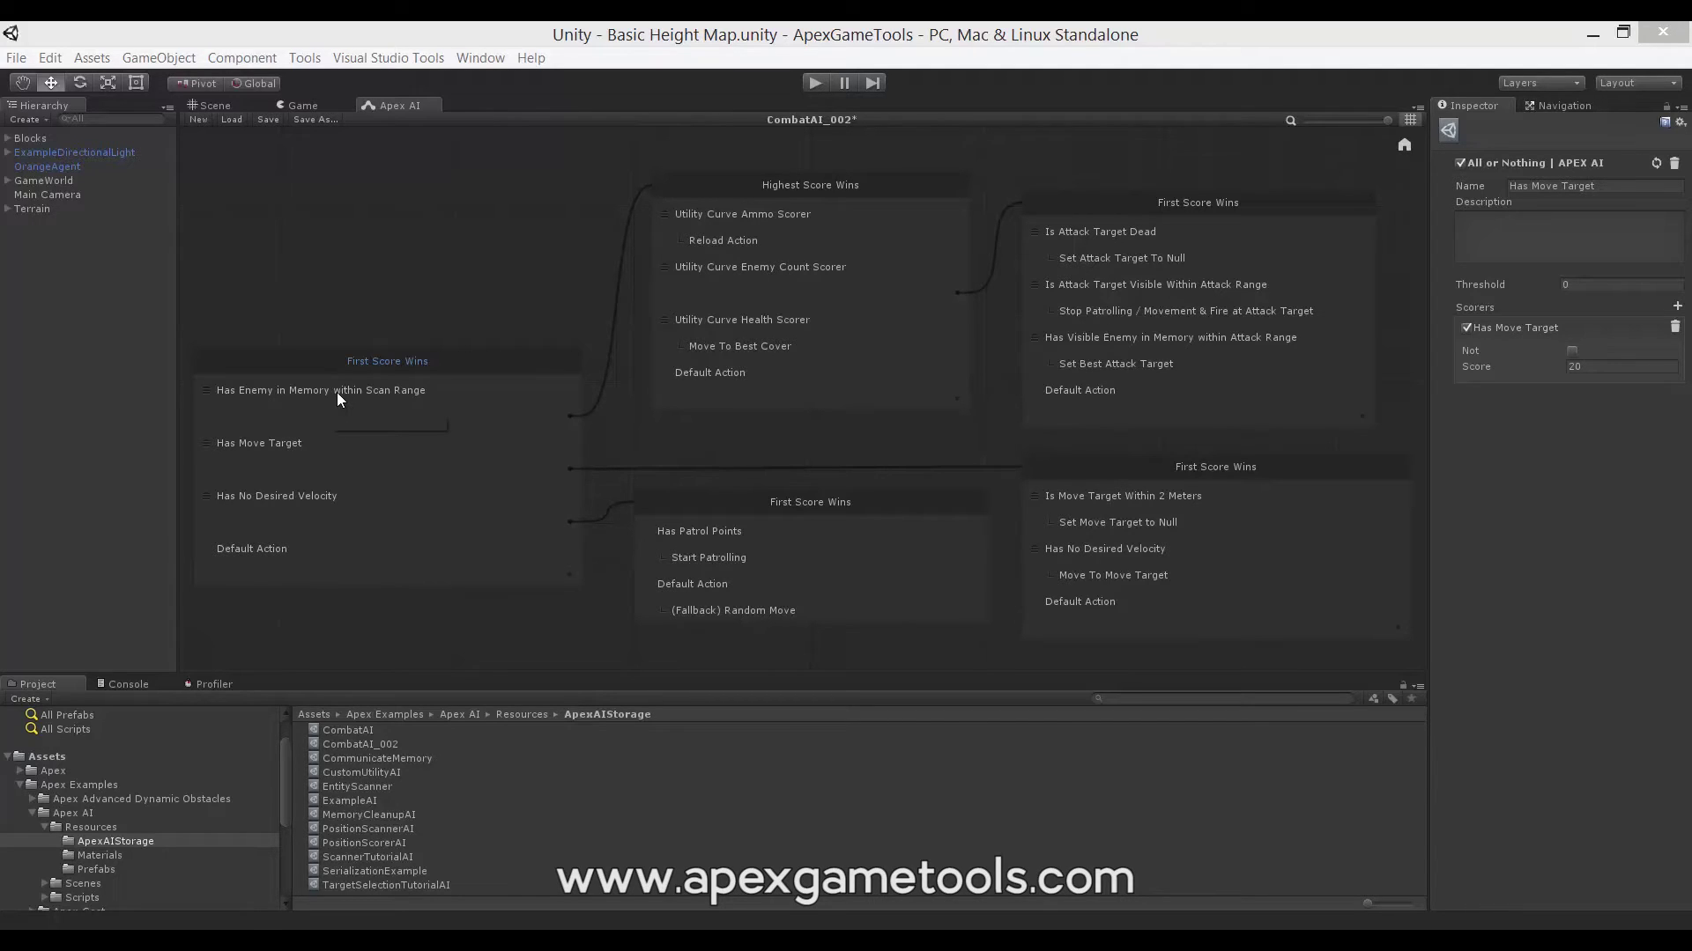
# Add a Fixed Score qualifier (score 2) as a sibling of Has Enemy in Memory.
pyautogui.rightClick(435, 363)
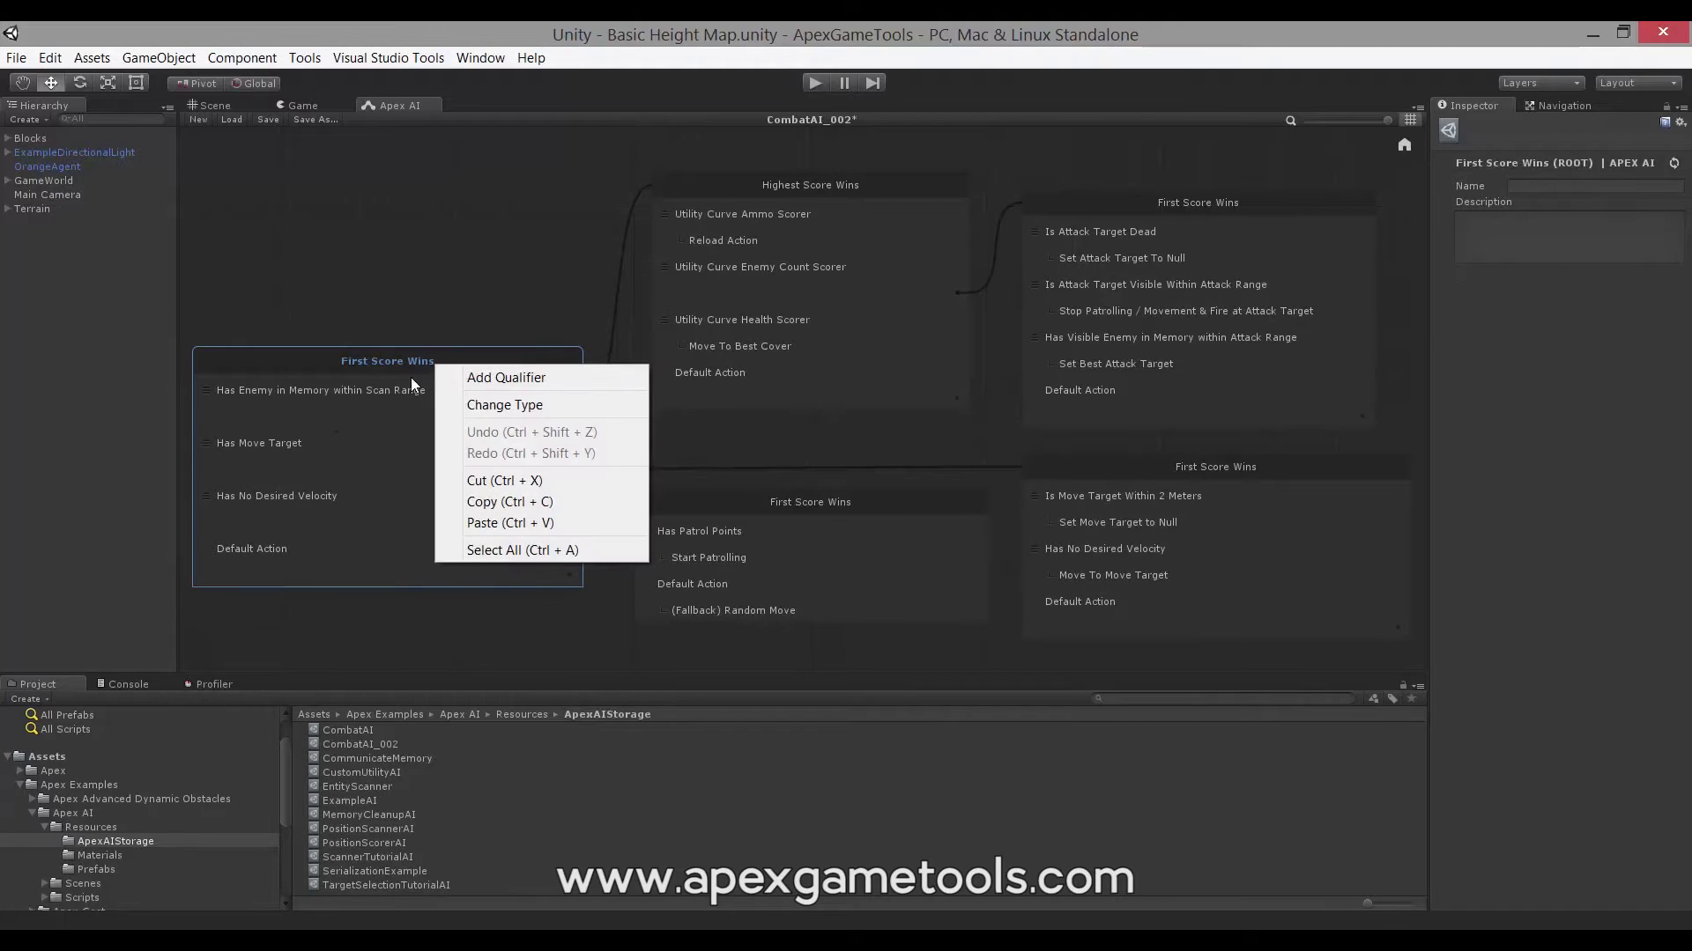
pyautogui.rightClick(371, 393)
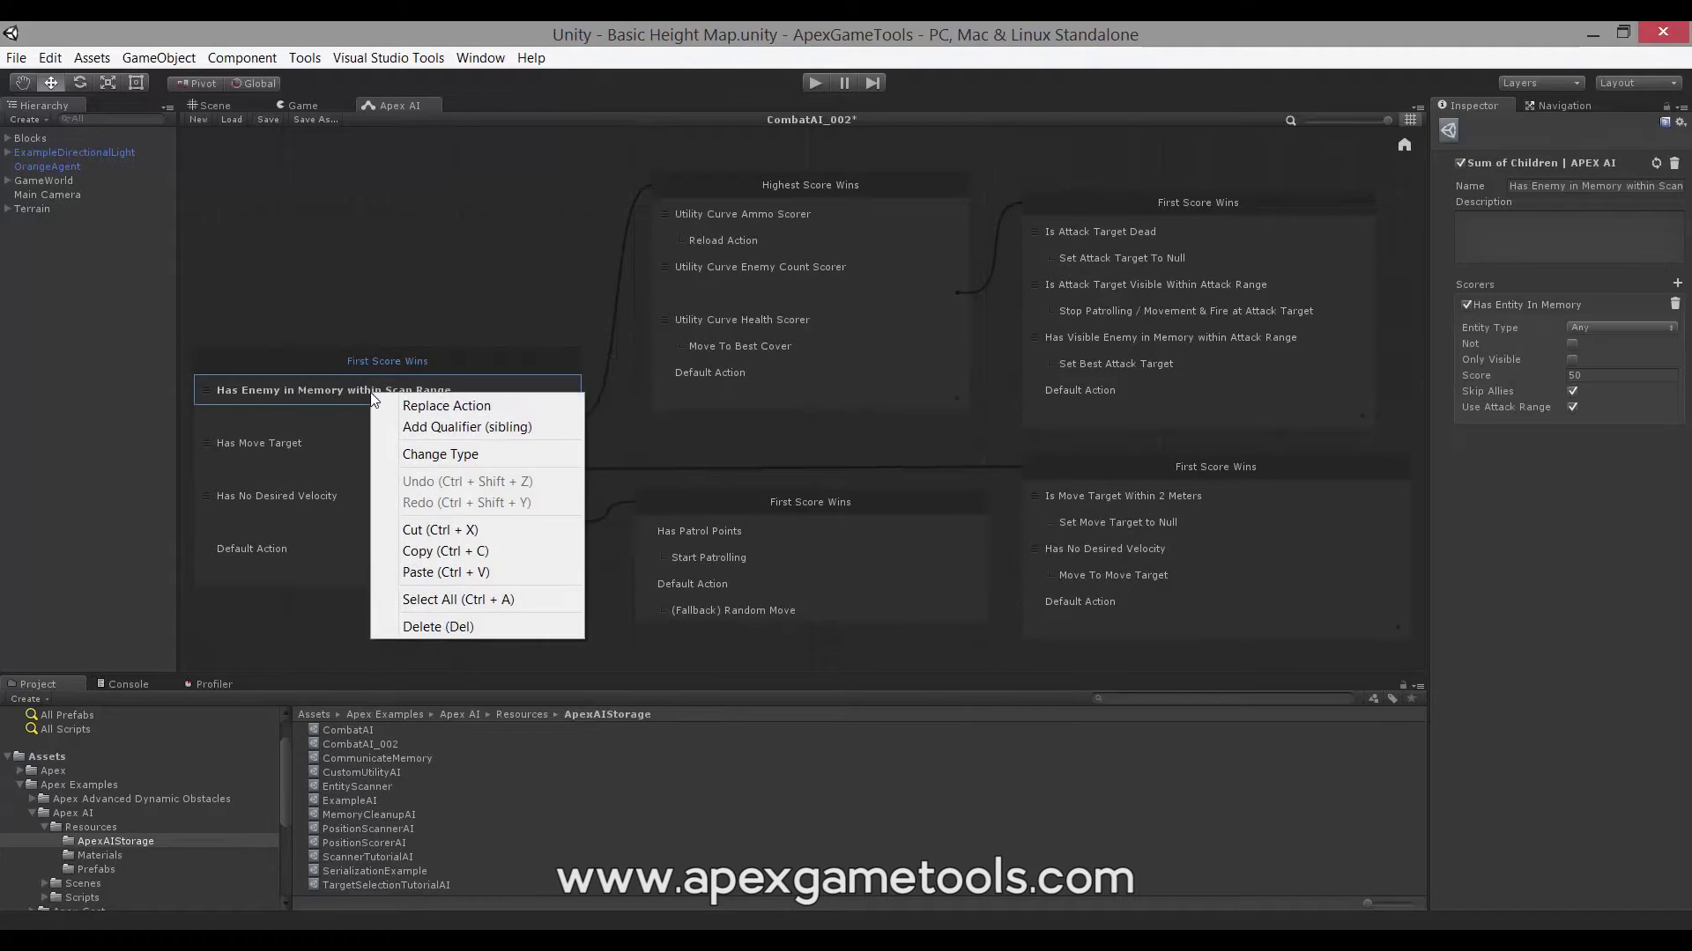
pyautogui.click(469, 426)
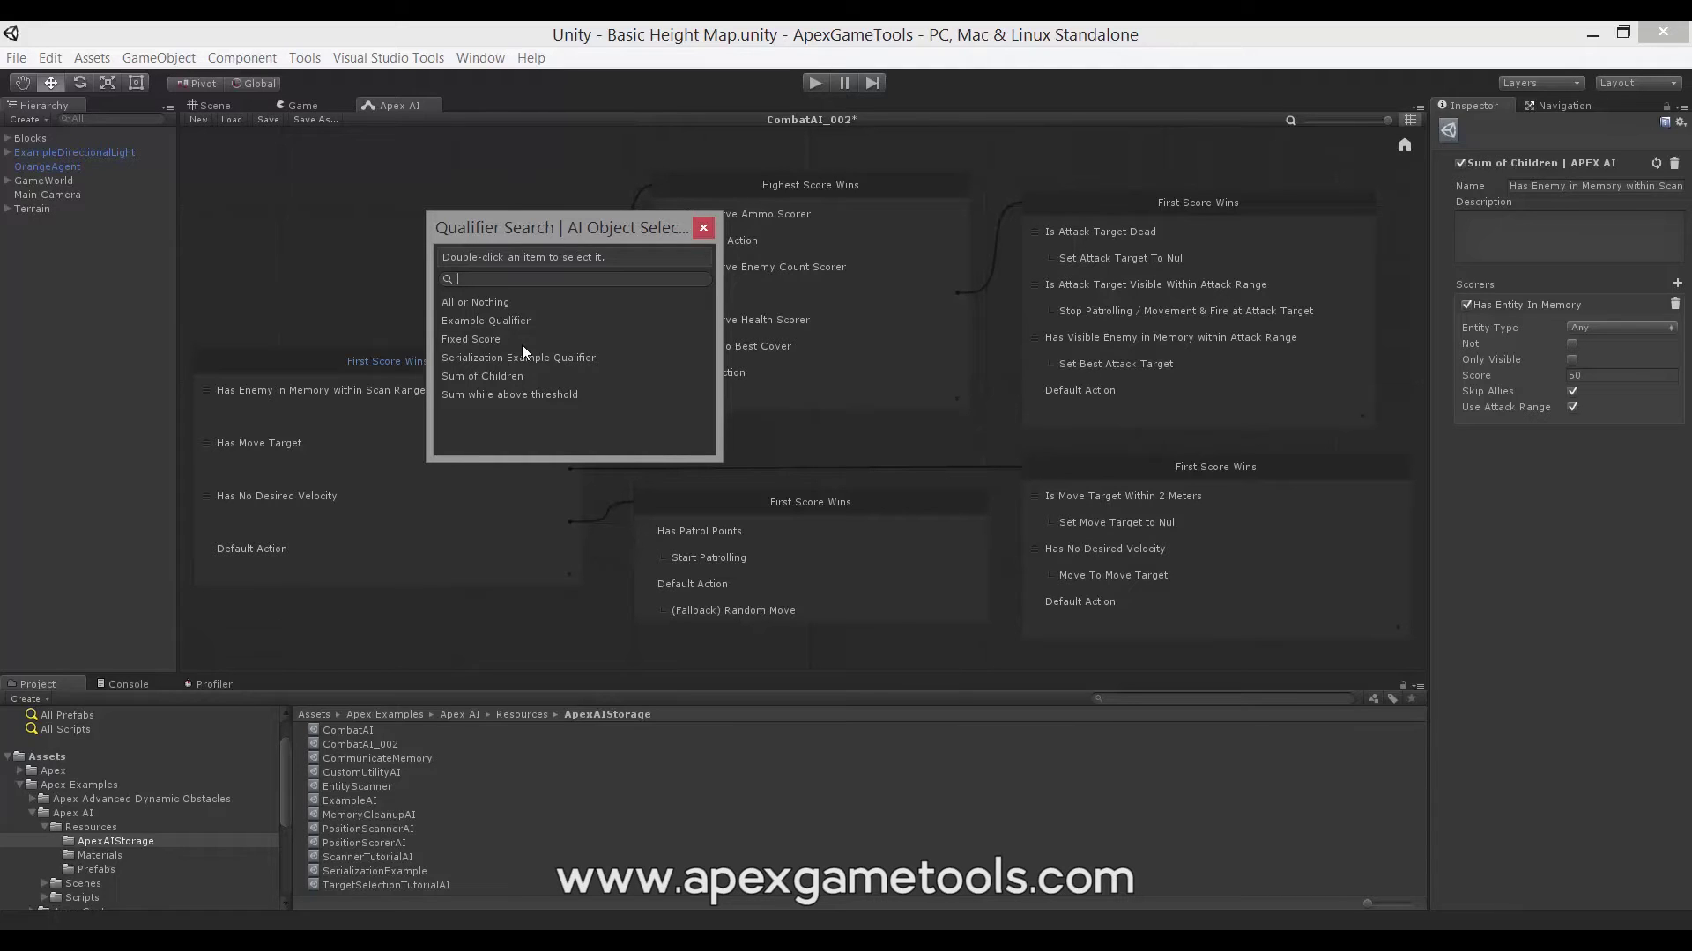
pyautogui.click(489, 304)
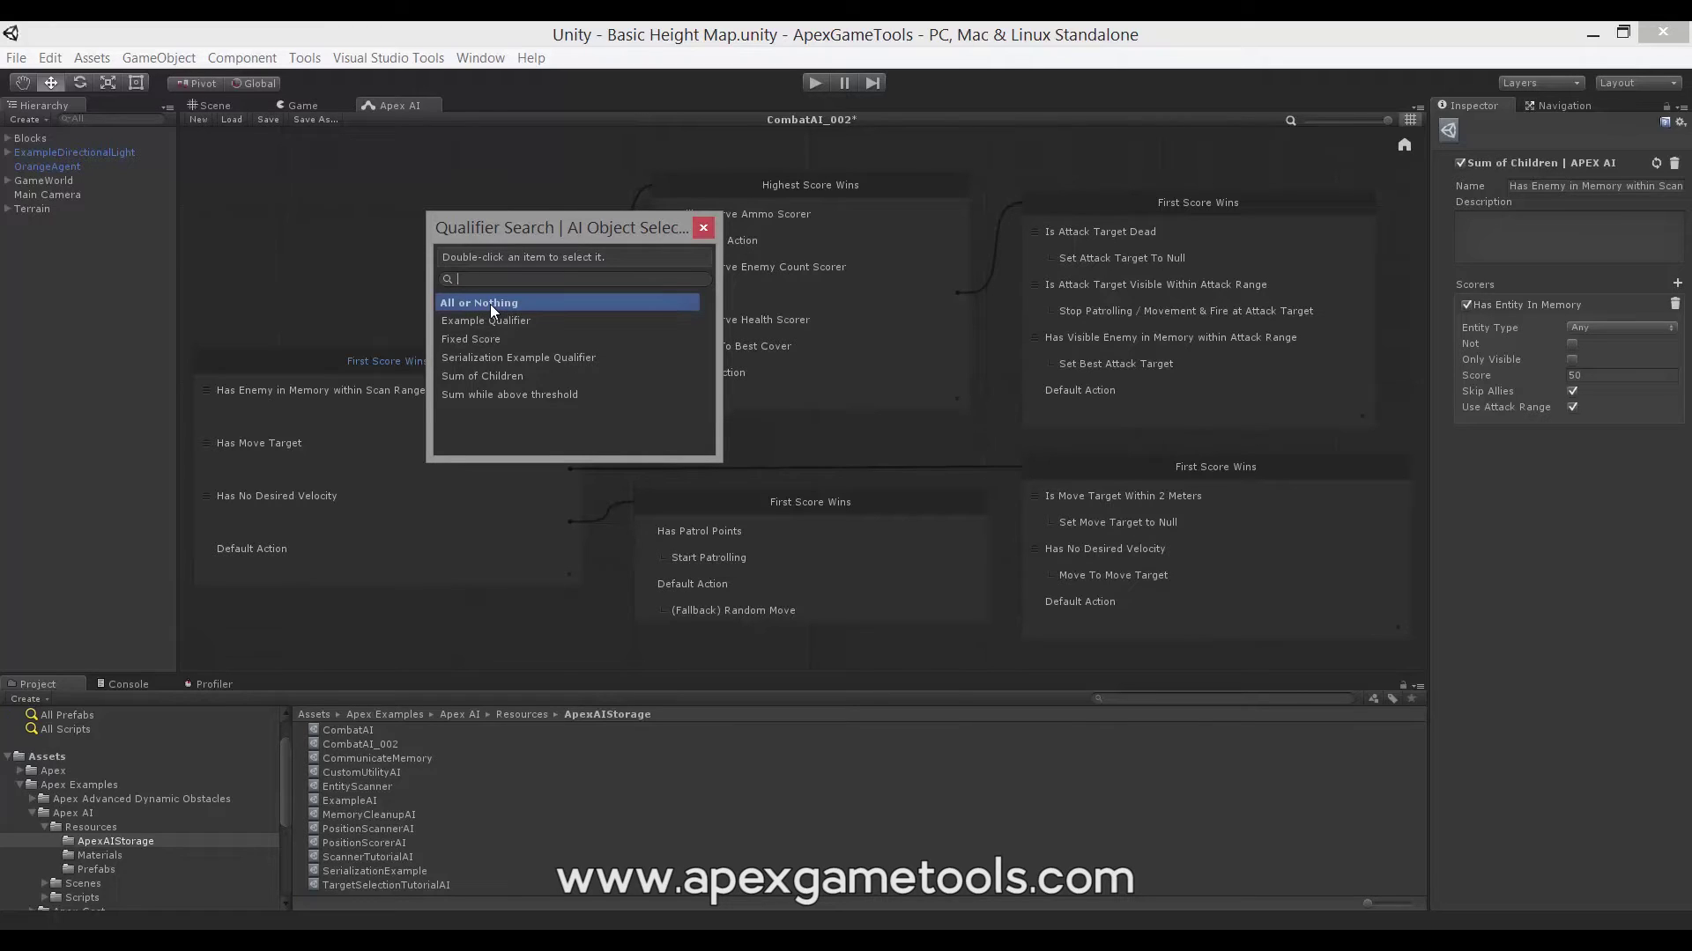
pyautogui.click(491, 338)
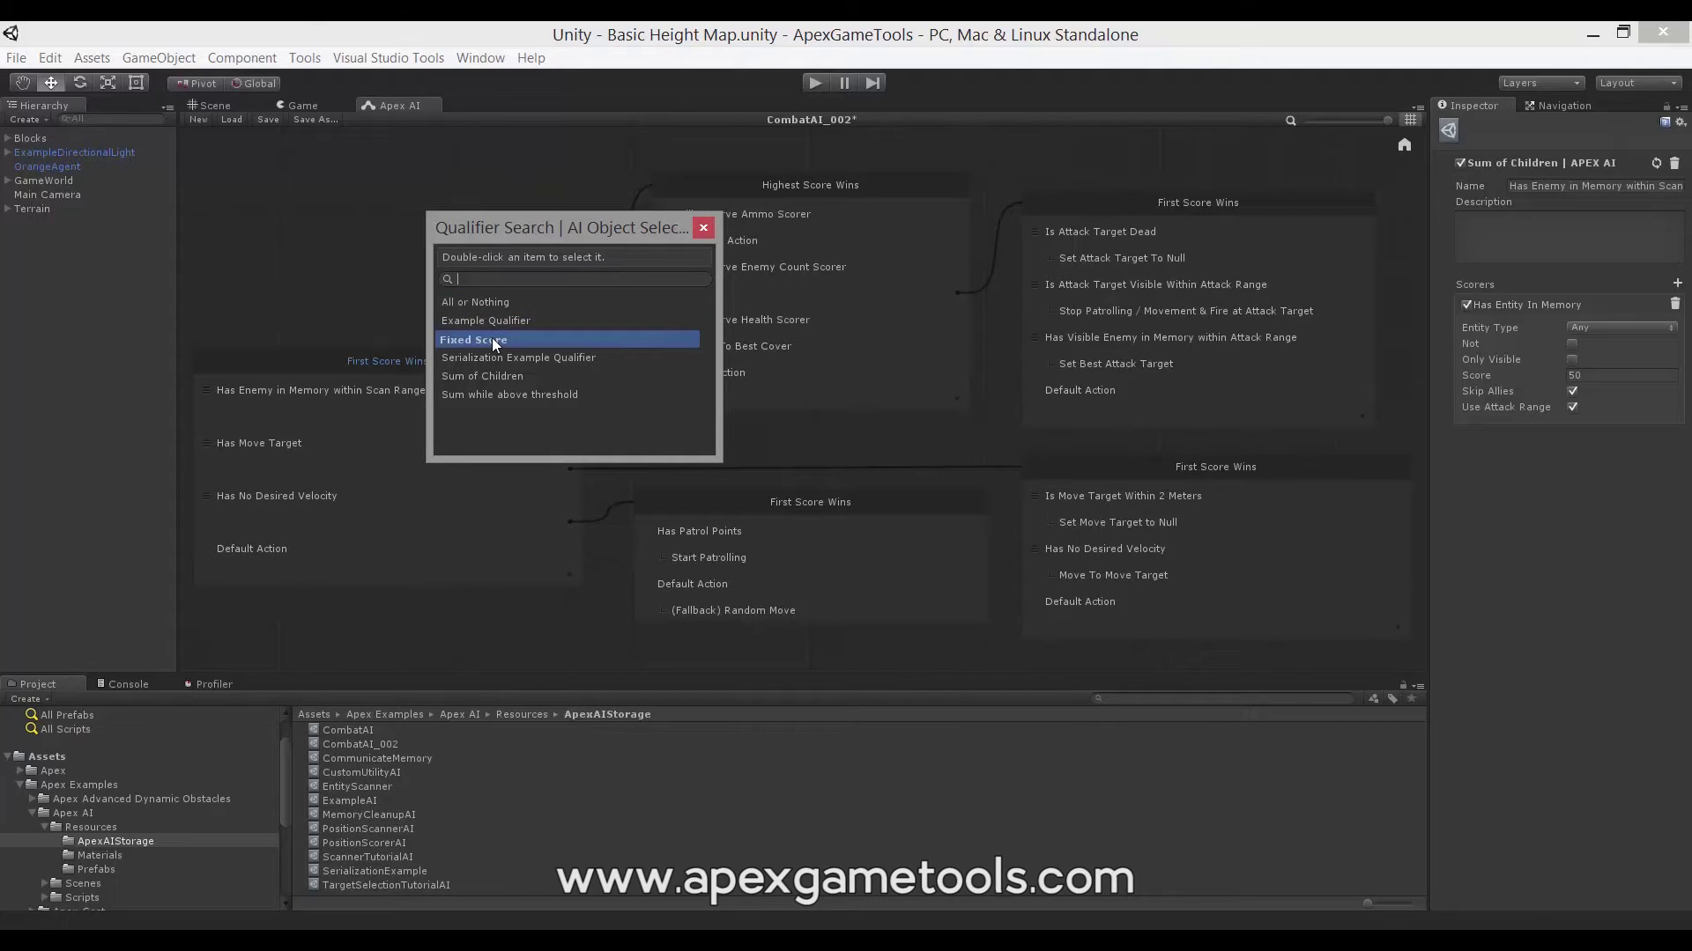
pyautogui.click(499, 377)
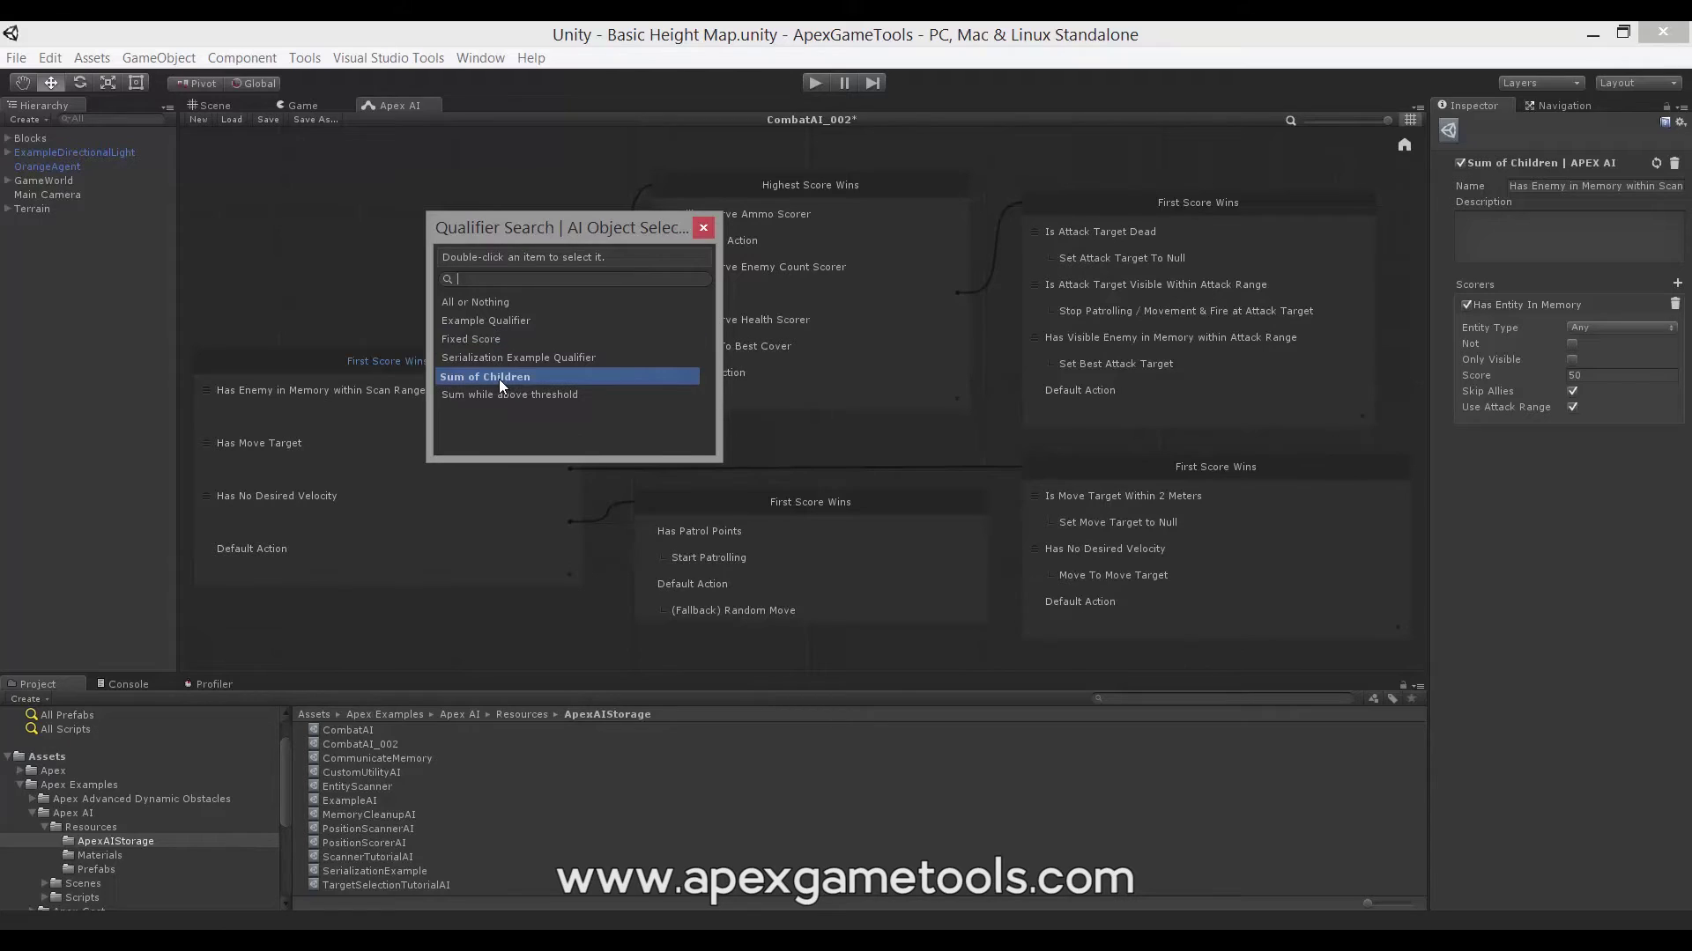
pyautogui.click(509, 396)
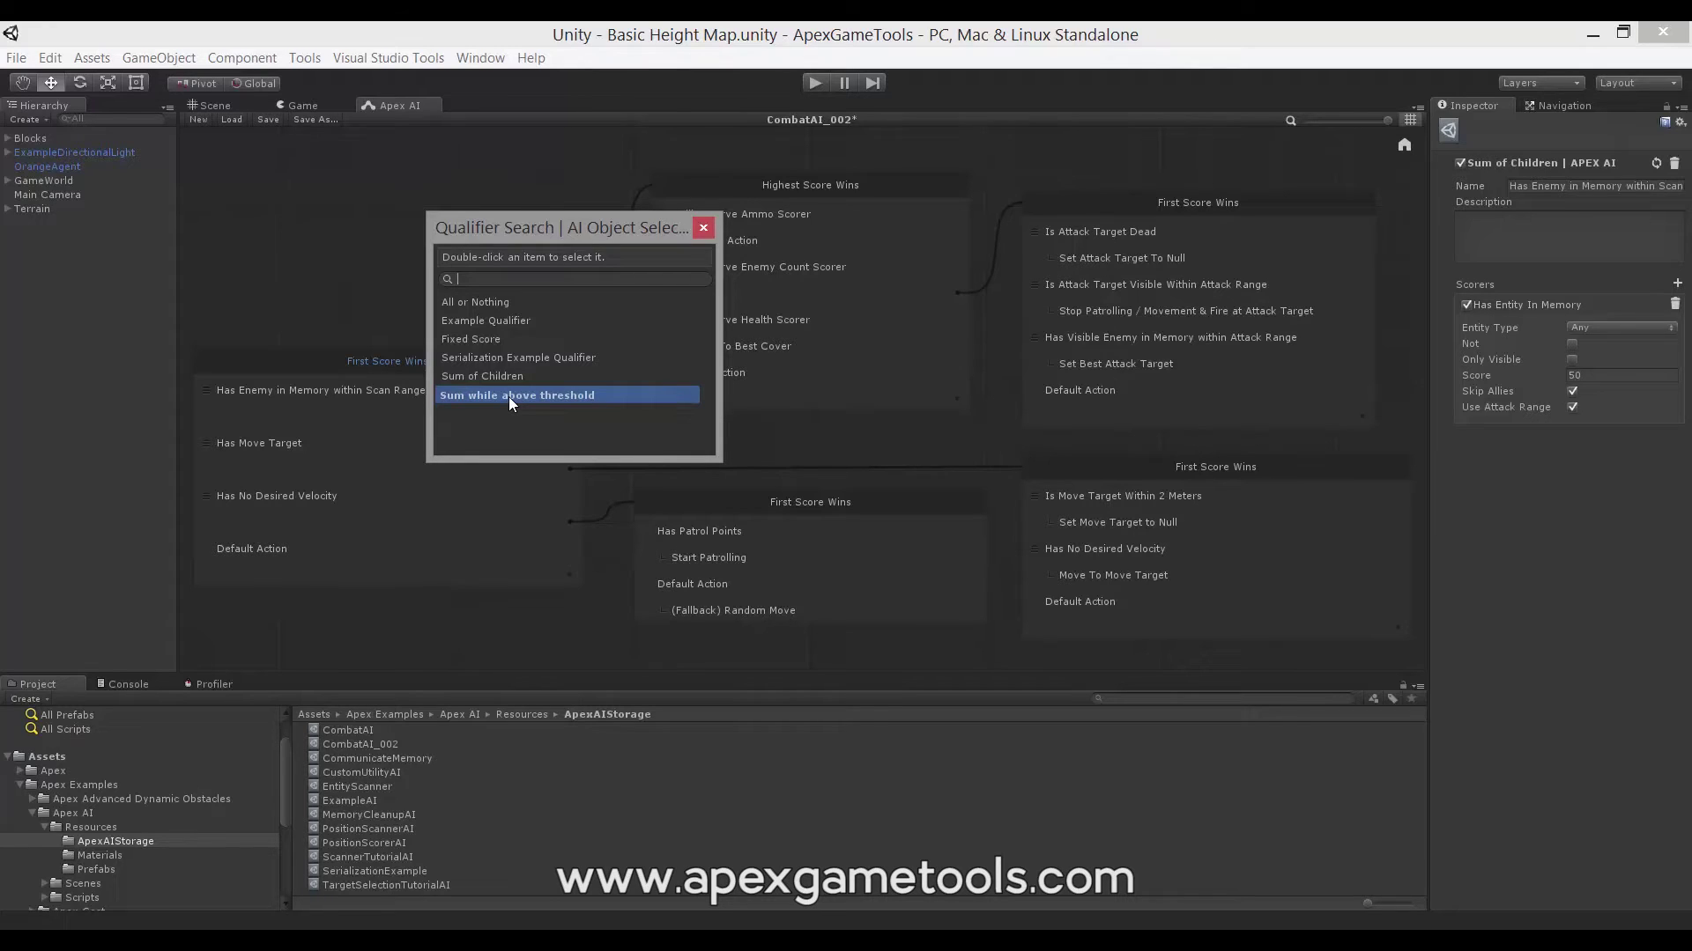
pyautogui.click(479, 340)
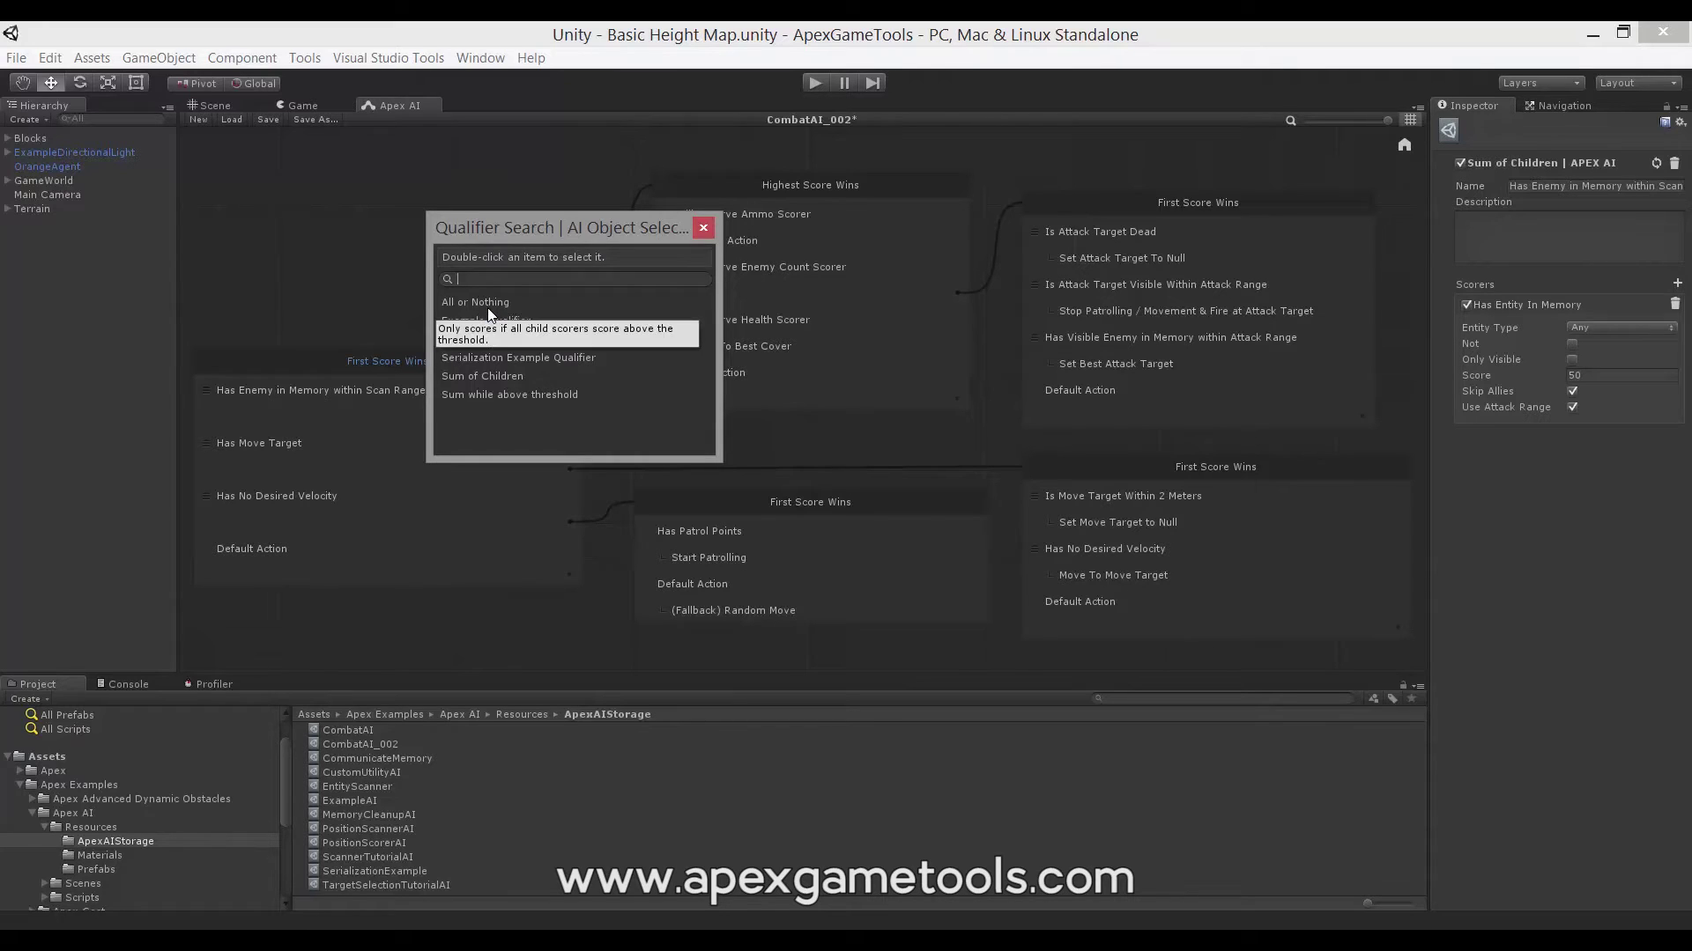
pyautogui.click(468, 343)
pyautogui.doubleClick(475, 341)
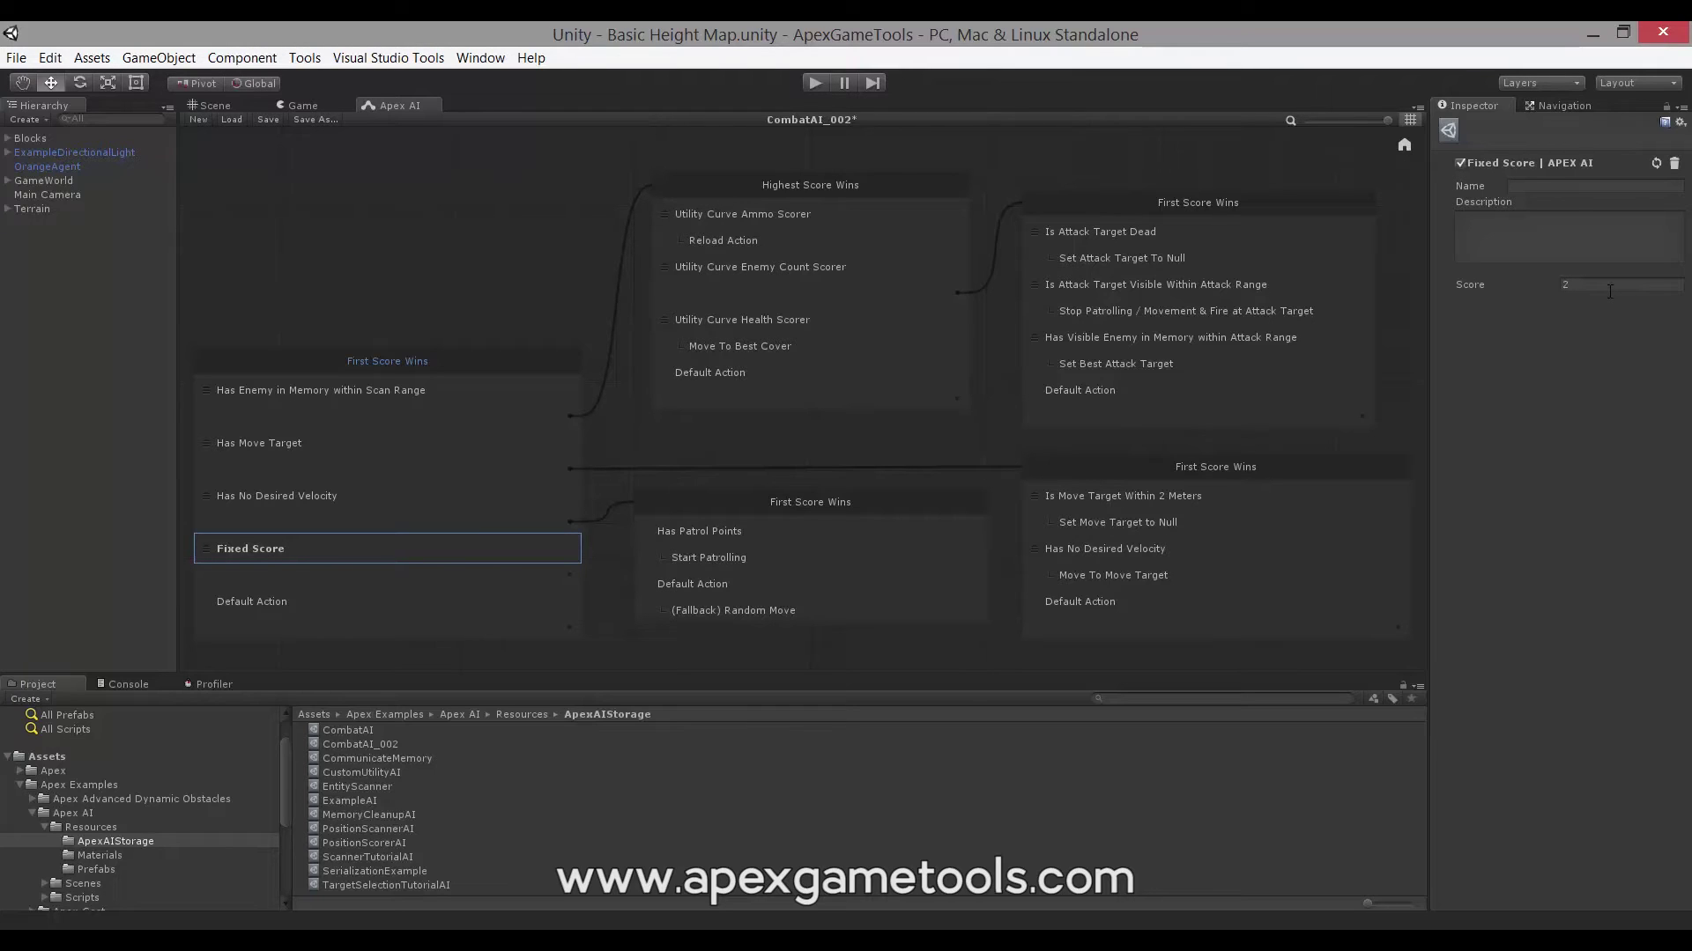
# Add an All or Nothing qualifier, threshold 0, below Fixed Score in the selector.
pyautogui.rightClick(461, 367)
pyautogui.click(501, 377)
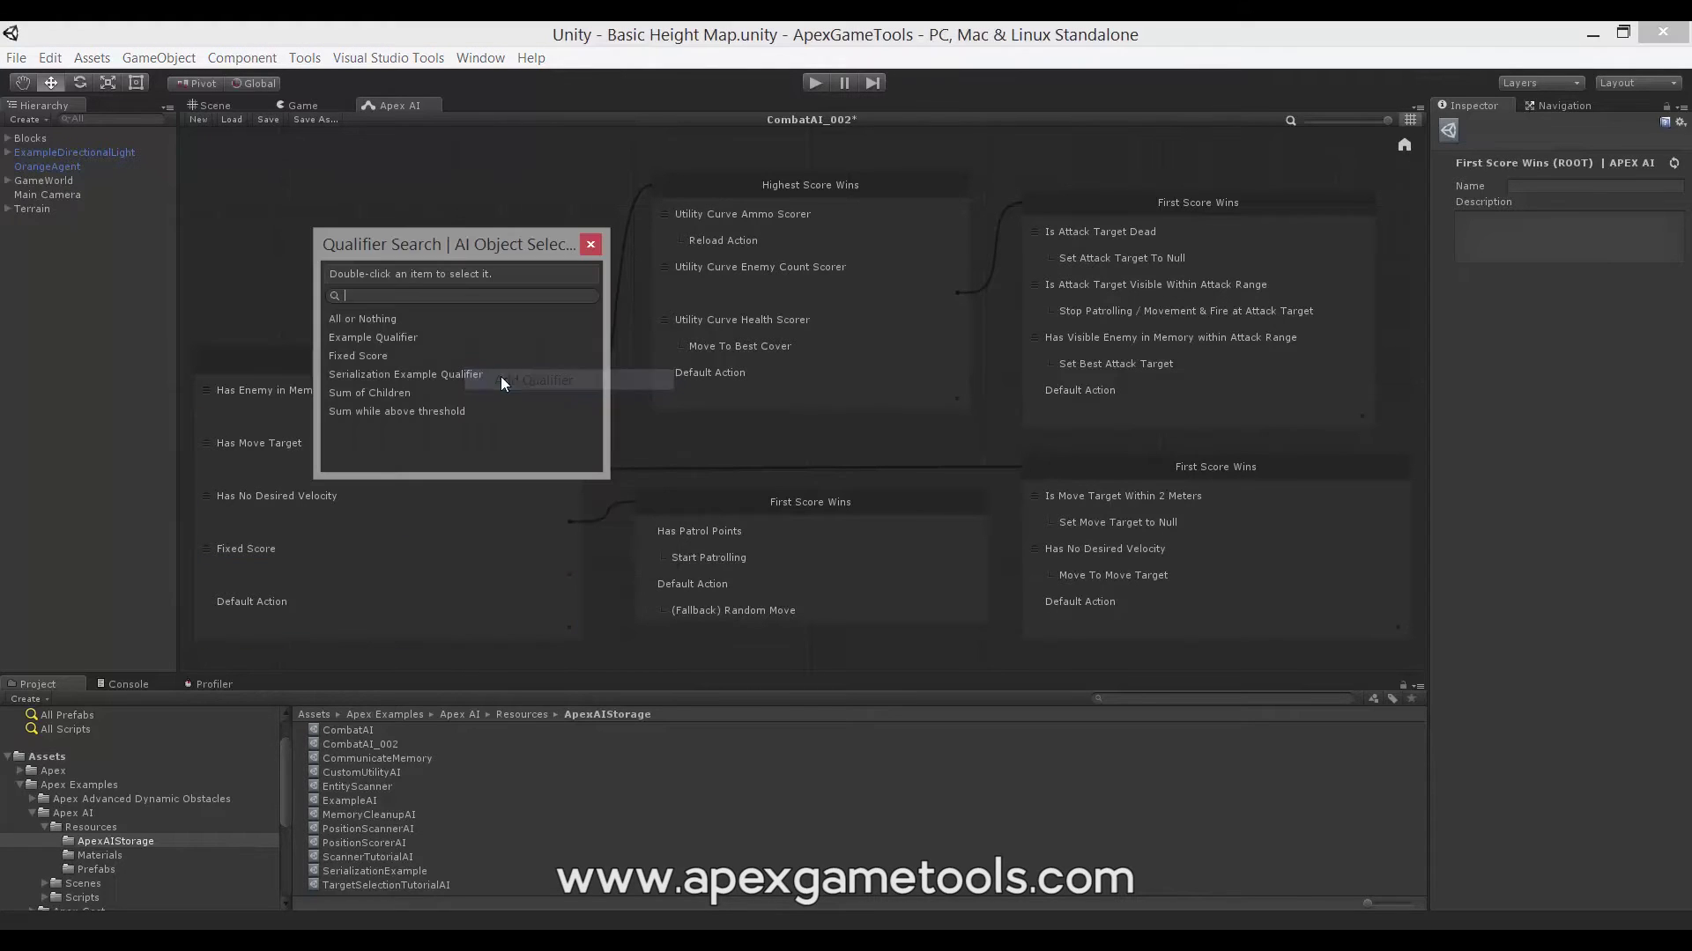
pyautogui.doubleClick(366, 319)
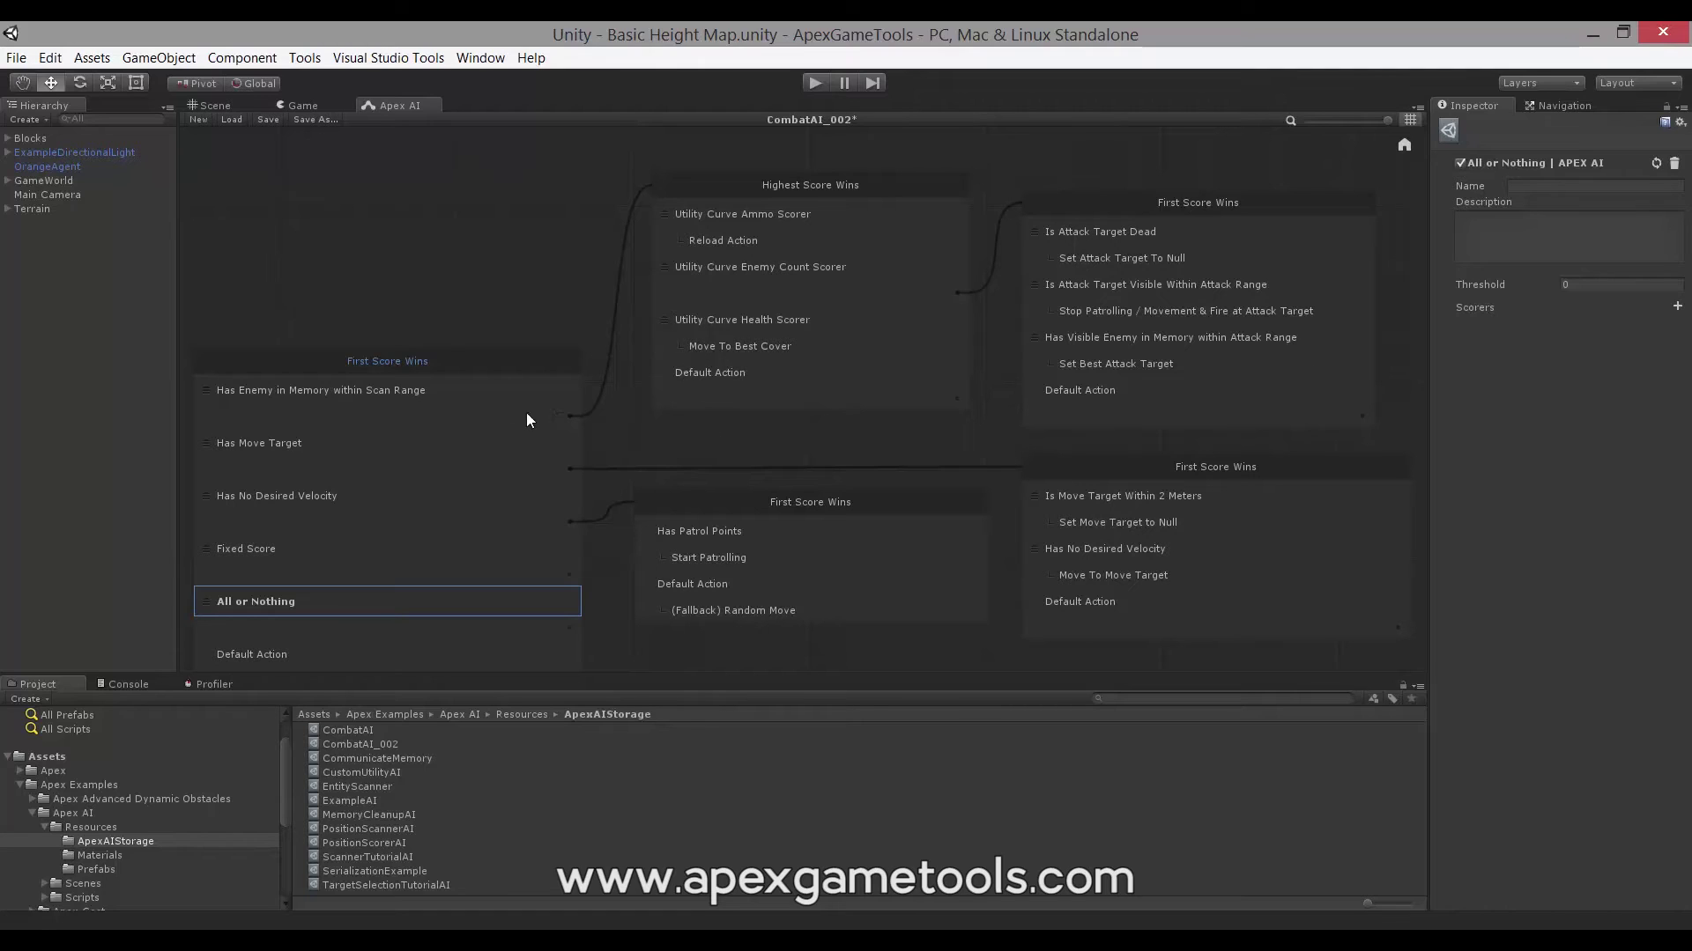
# Move the First Score Wins node up the canvas and add a Sum of Children qualifier.
pyautogui.moveTo(470, 363); pyautogui.dragTo(481, 249)
pyautogui.rightClick(481, 249)
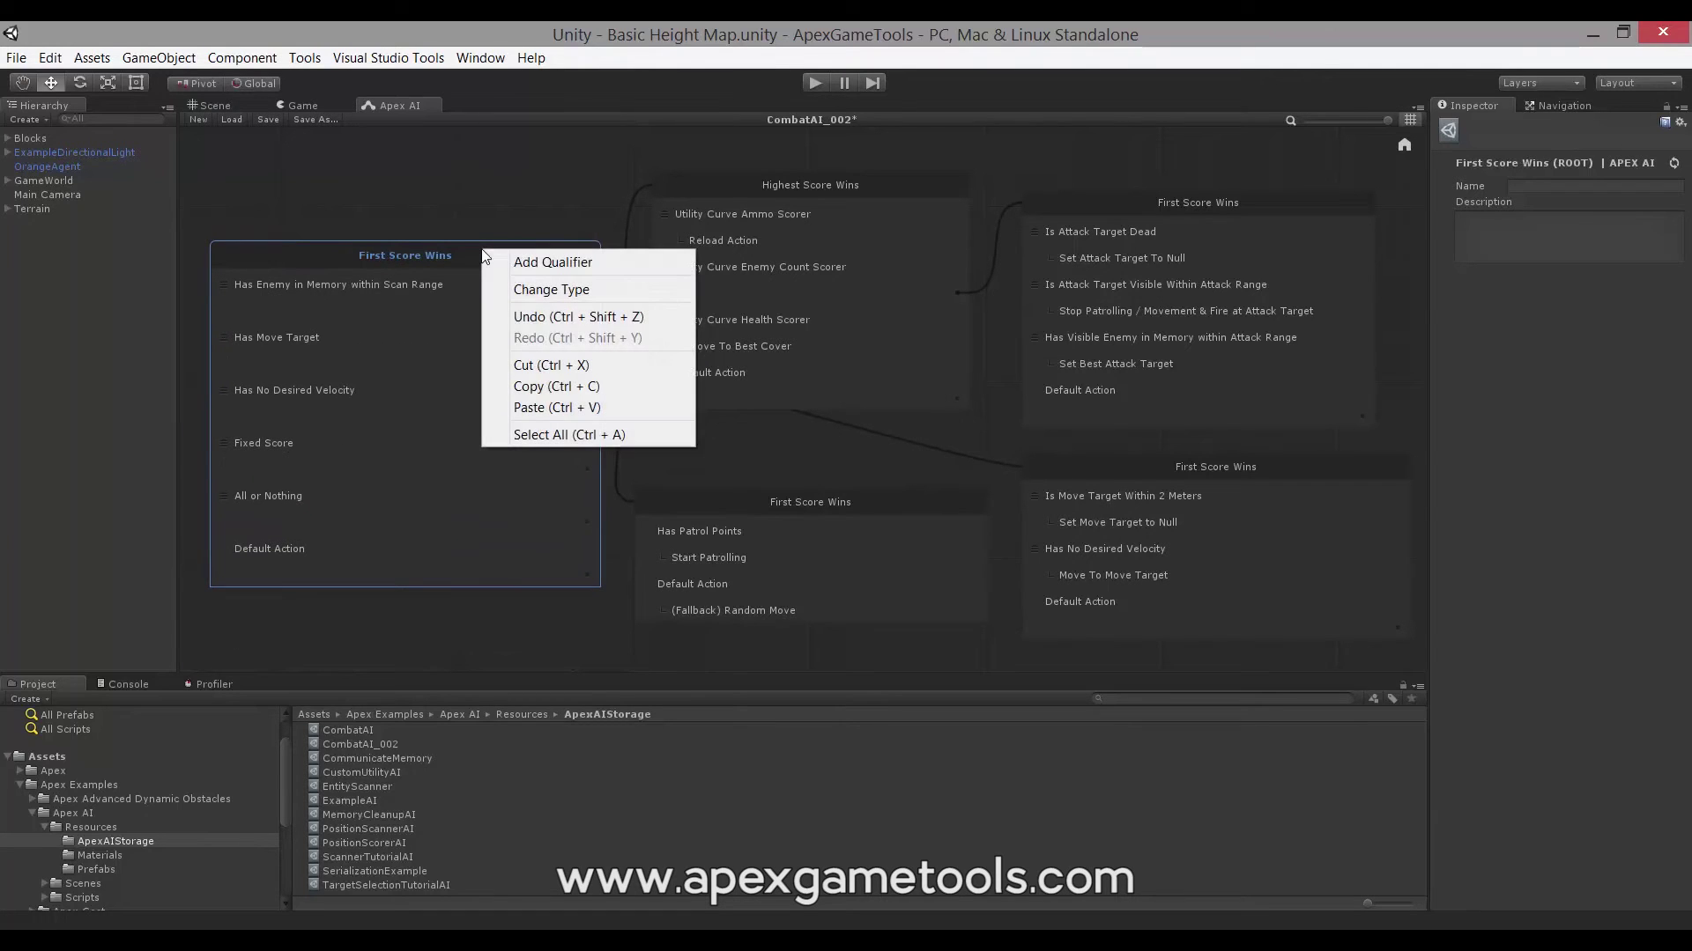
pyautogui.click(547, 262)
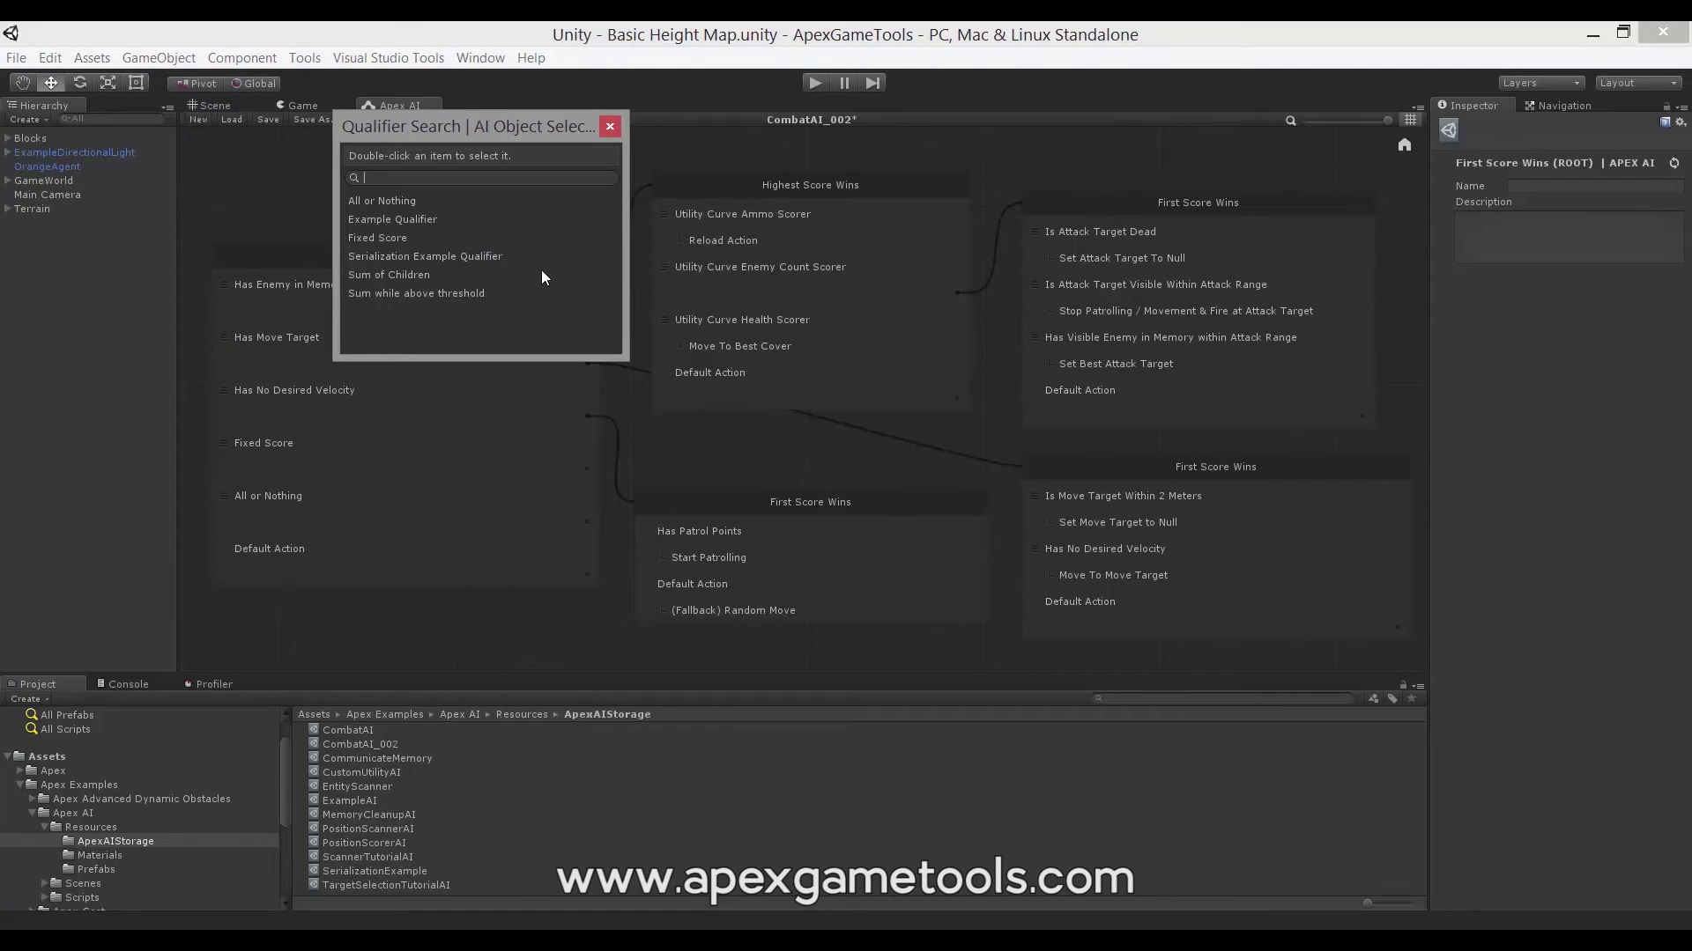
pyautogui.click(388, 275)
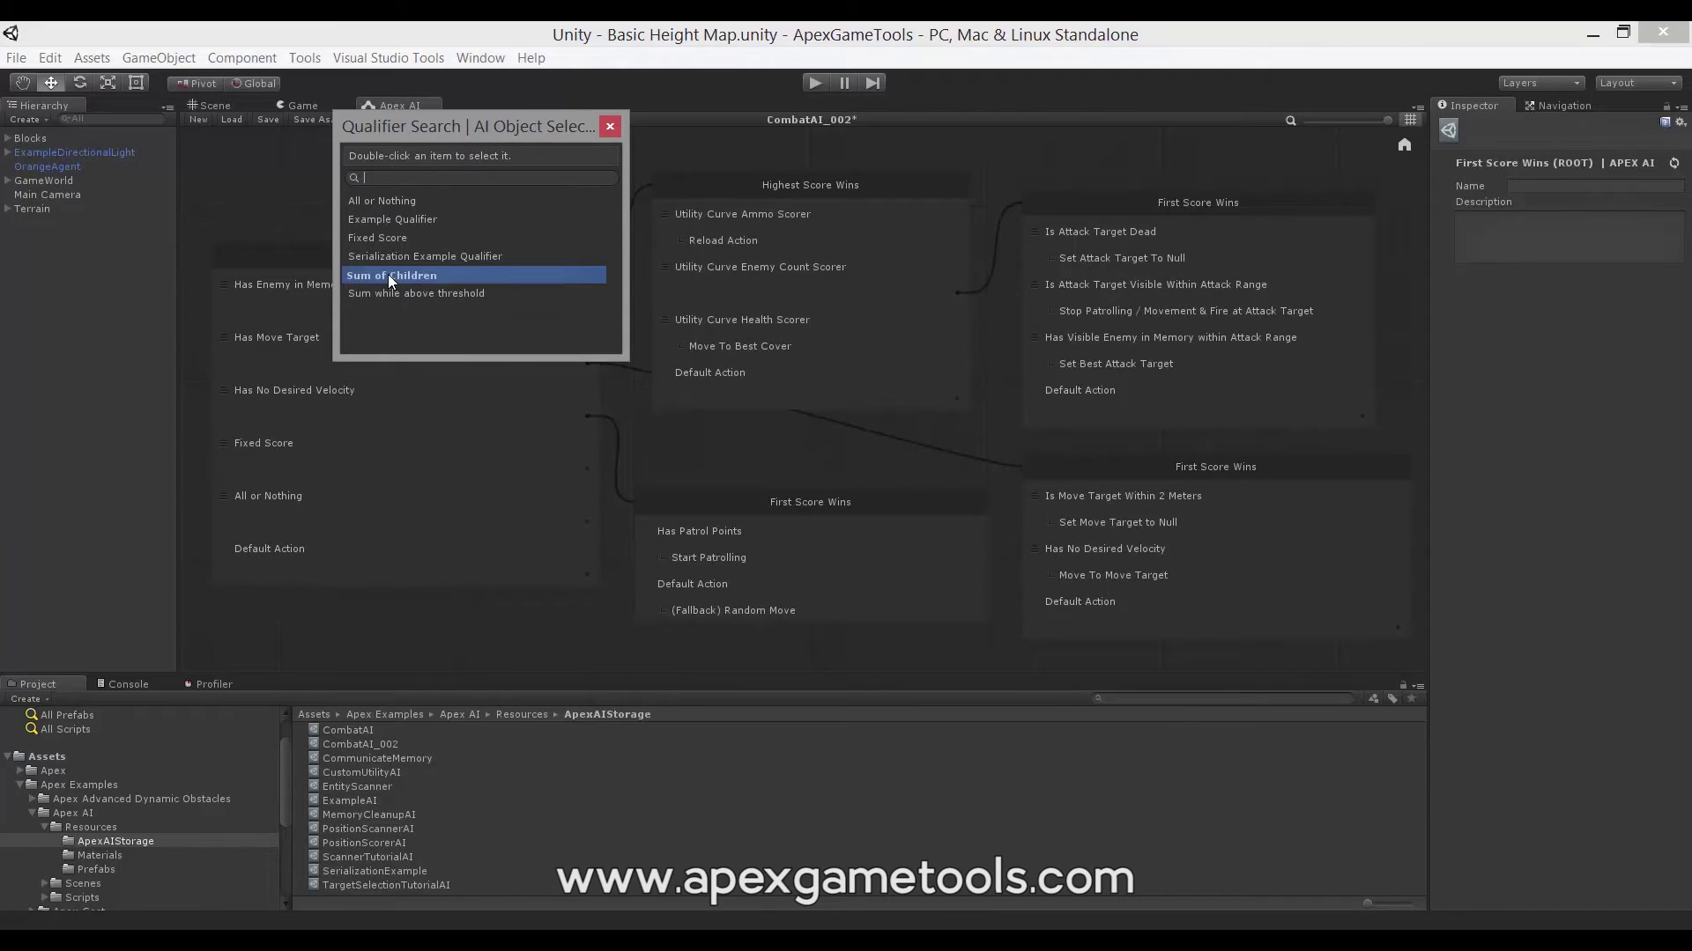
pyautogui.doubleClick(388, 275)
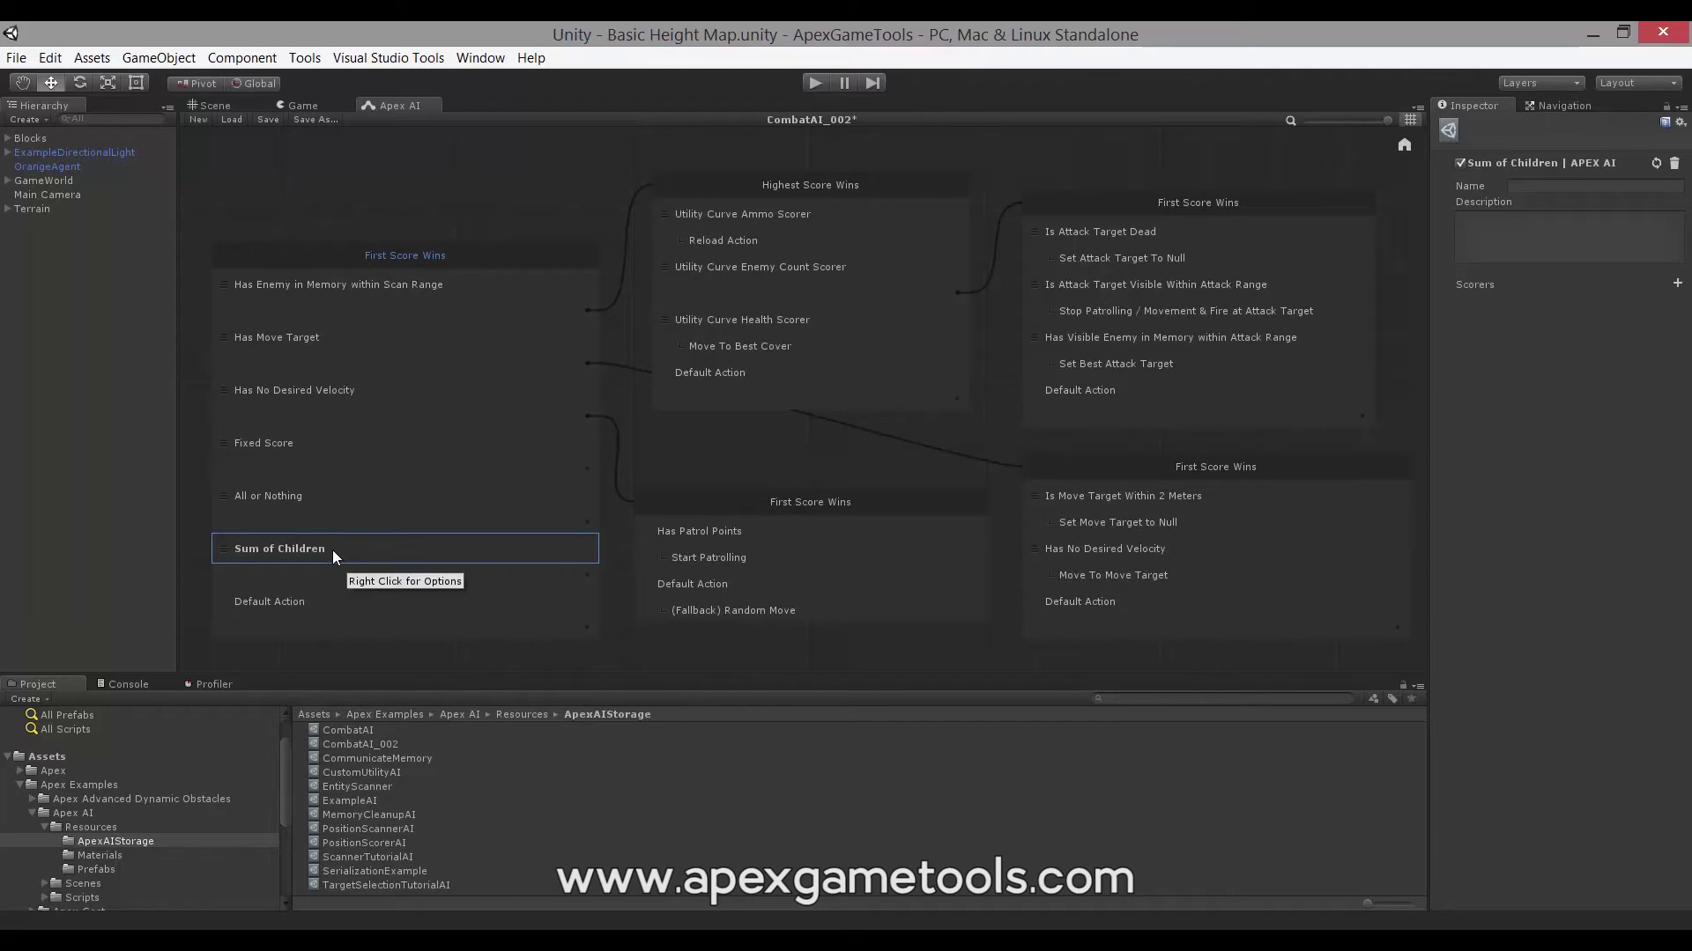
# Add a Sum while above threshold qualifier to the selector with its Threshold set to 10.
pyautogui.click(466, 252)
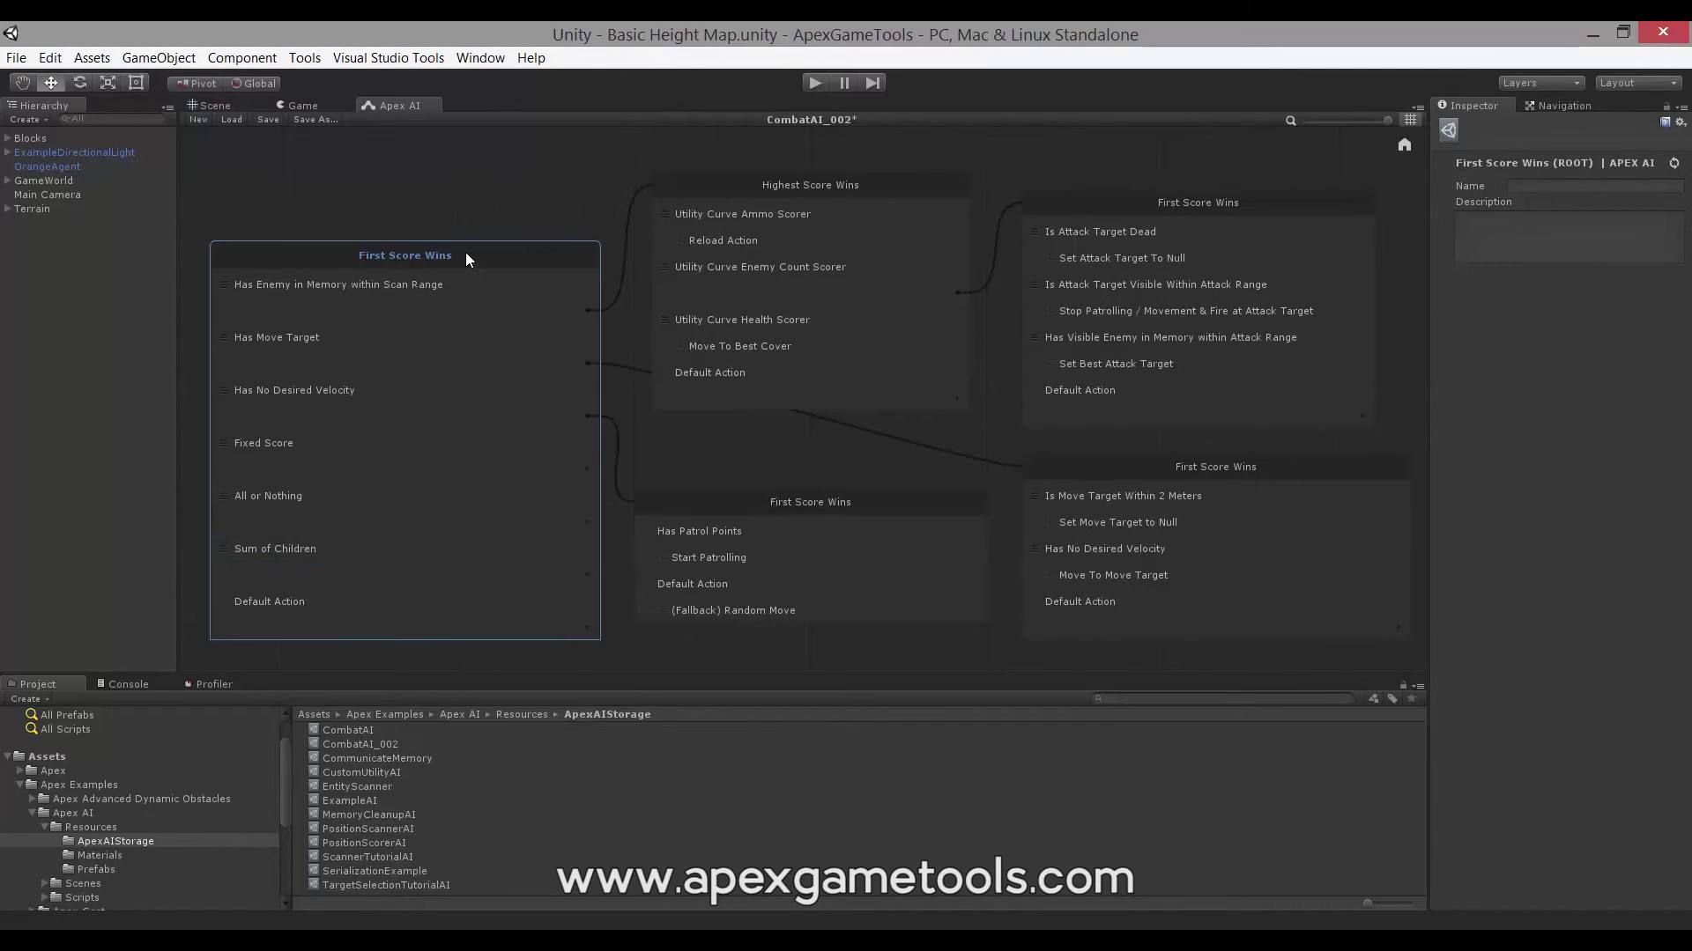
pyautogui.rightClick(465, 252)
pyautogui.click(504, 264)
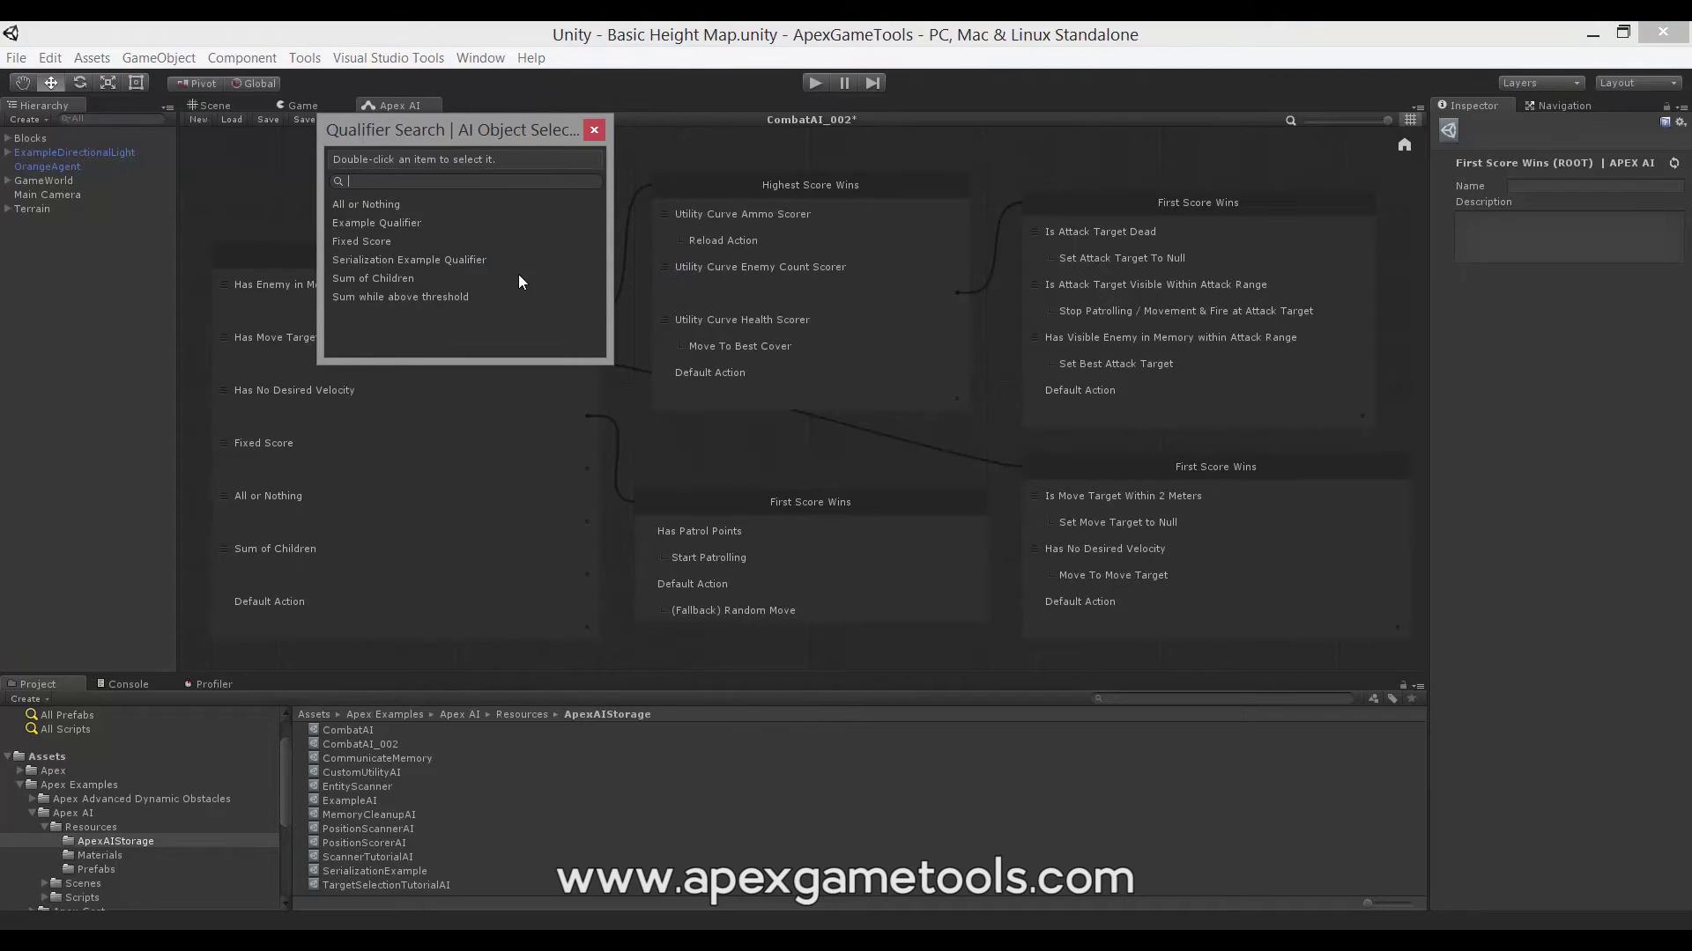
pyautogui.doubleClick(394, 298)
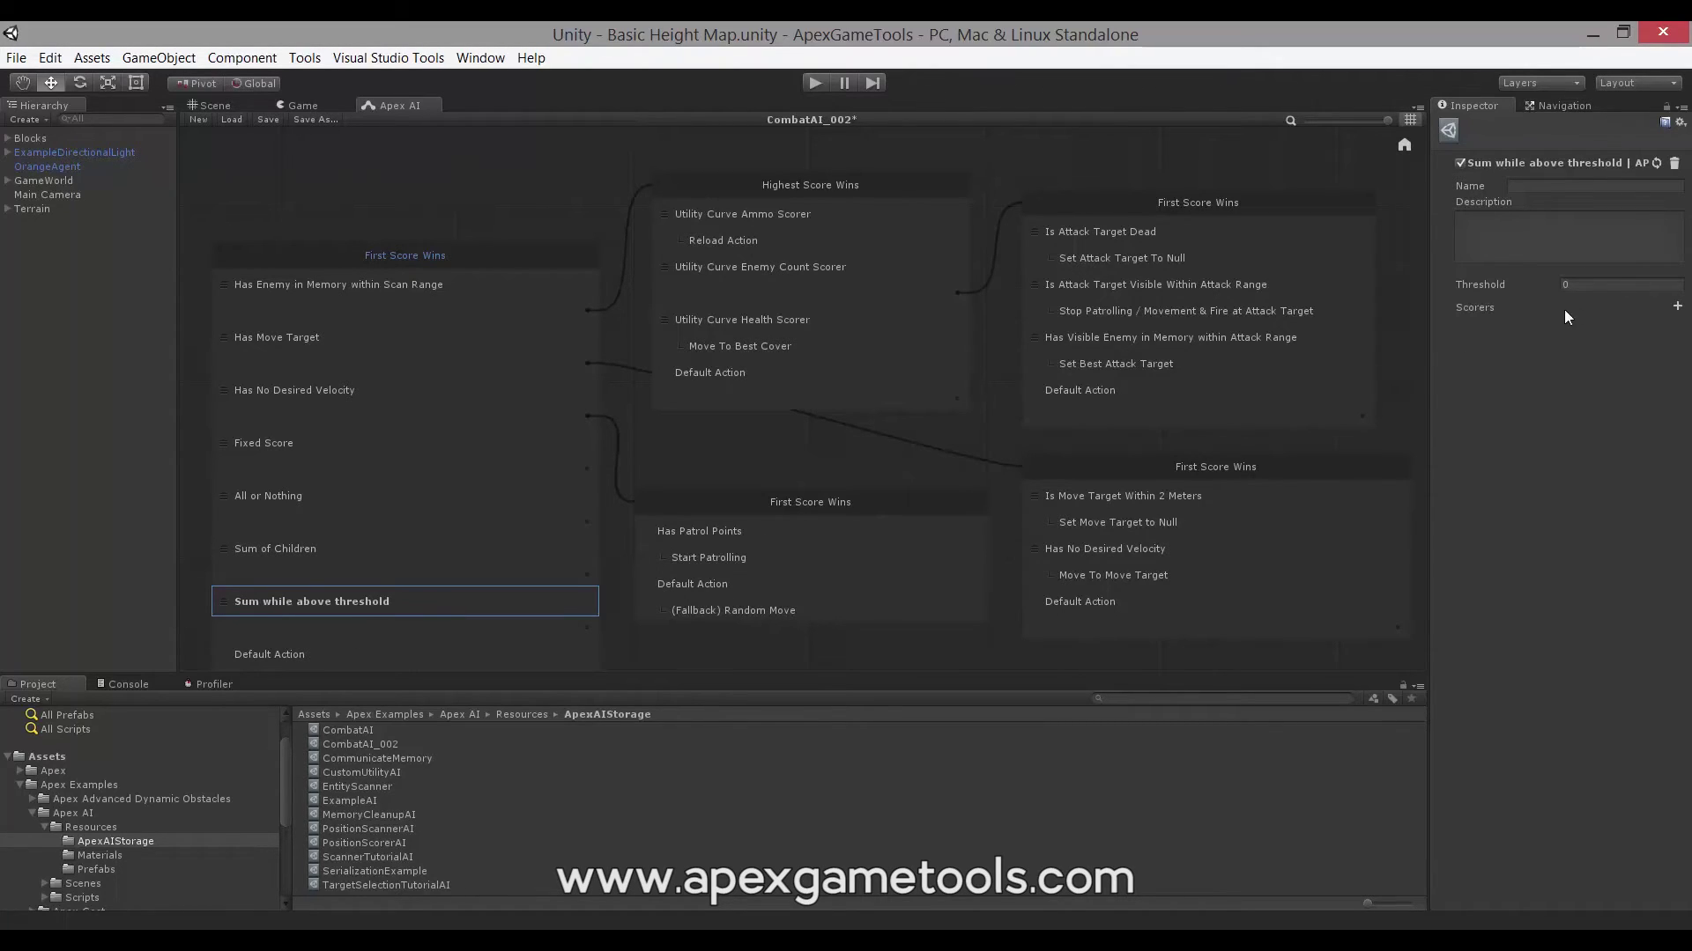
pyautogui.click(1590, 284)
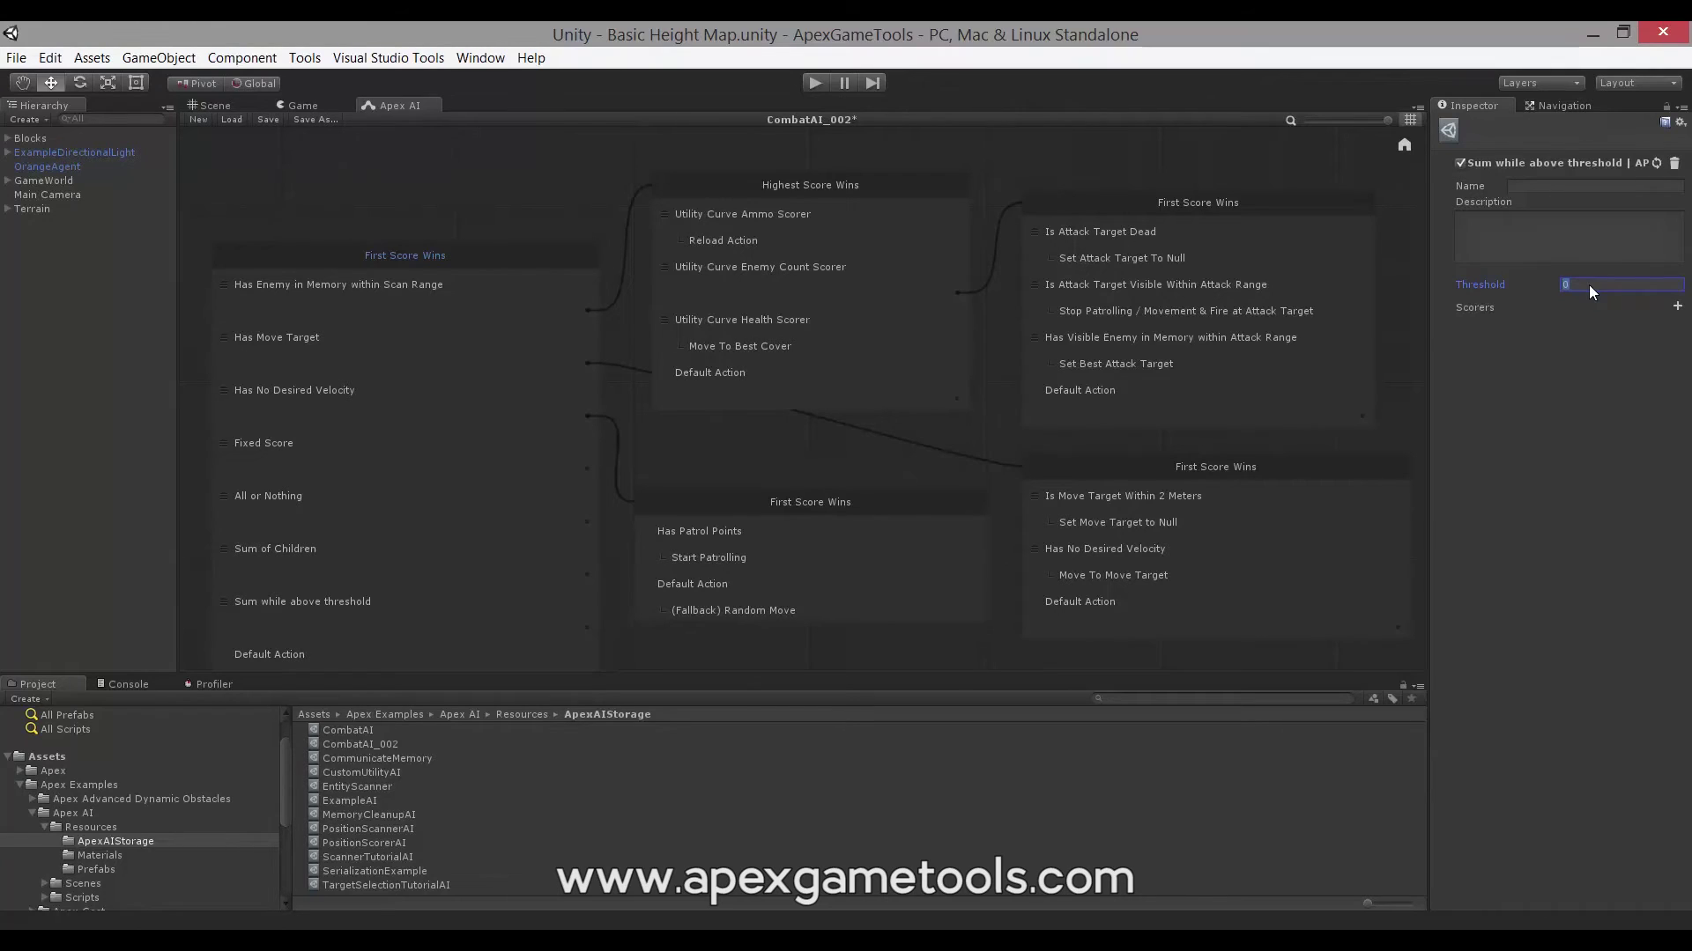
pyautogui.write('10')
pyautogui.click(1583, 249)
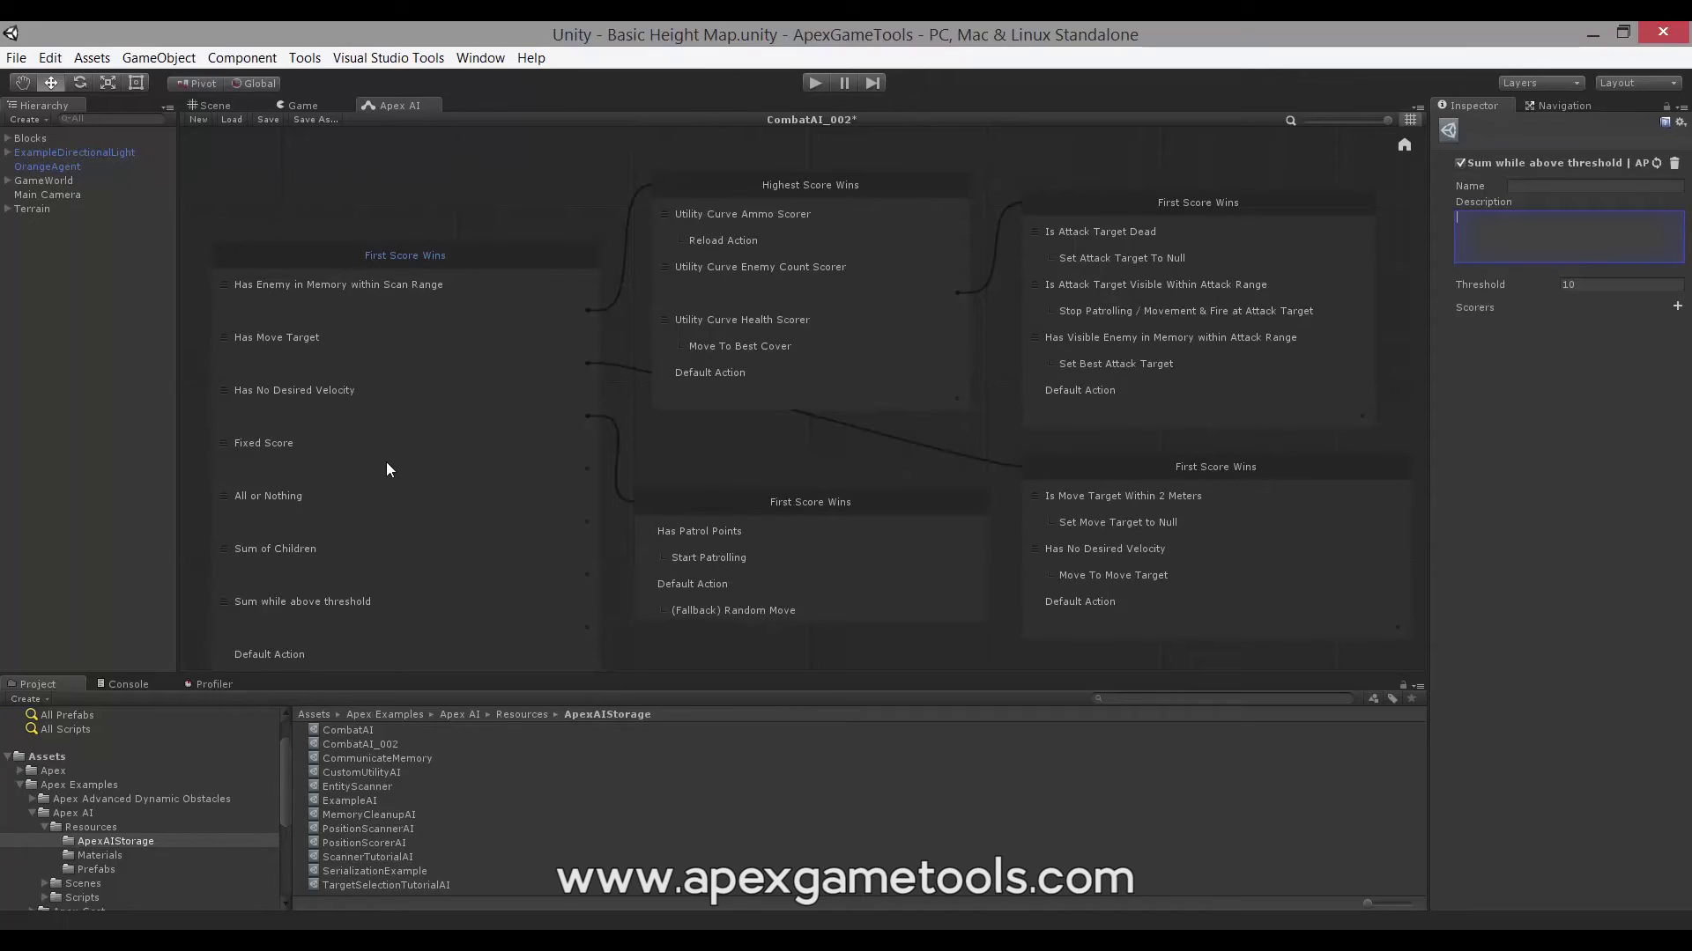
pyautogui.click(335, 449)
pyautogui.rightClick(336, 449)
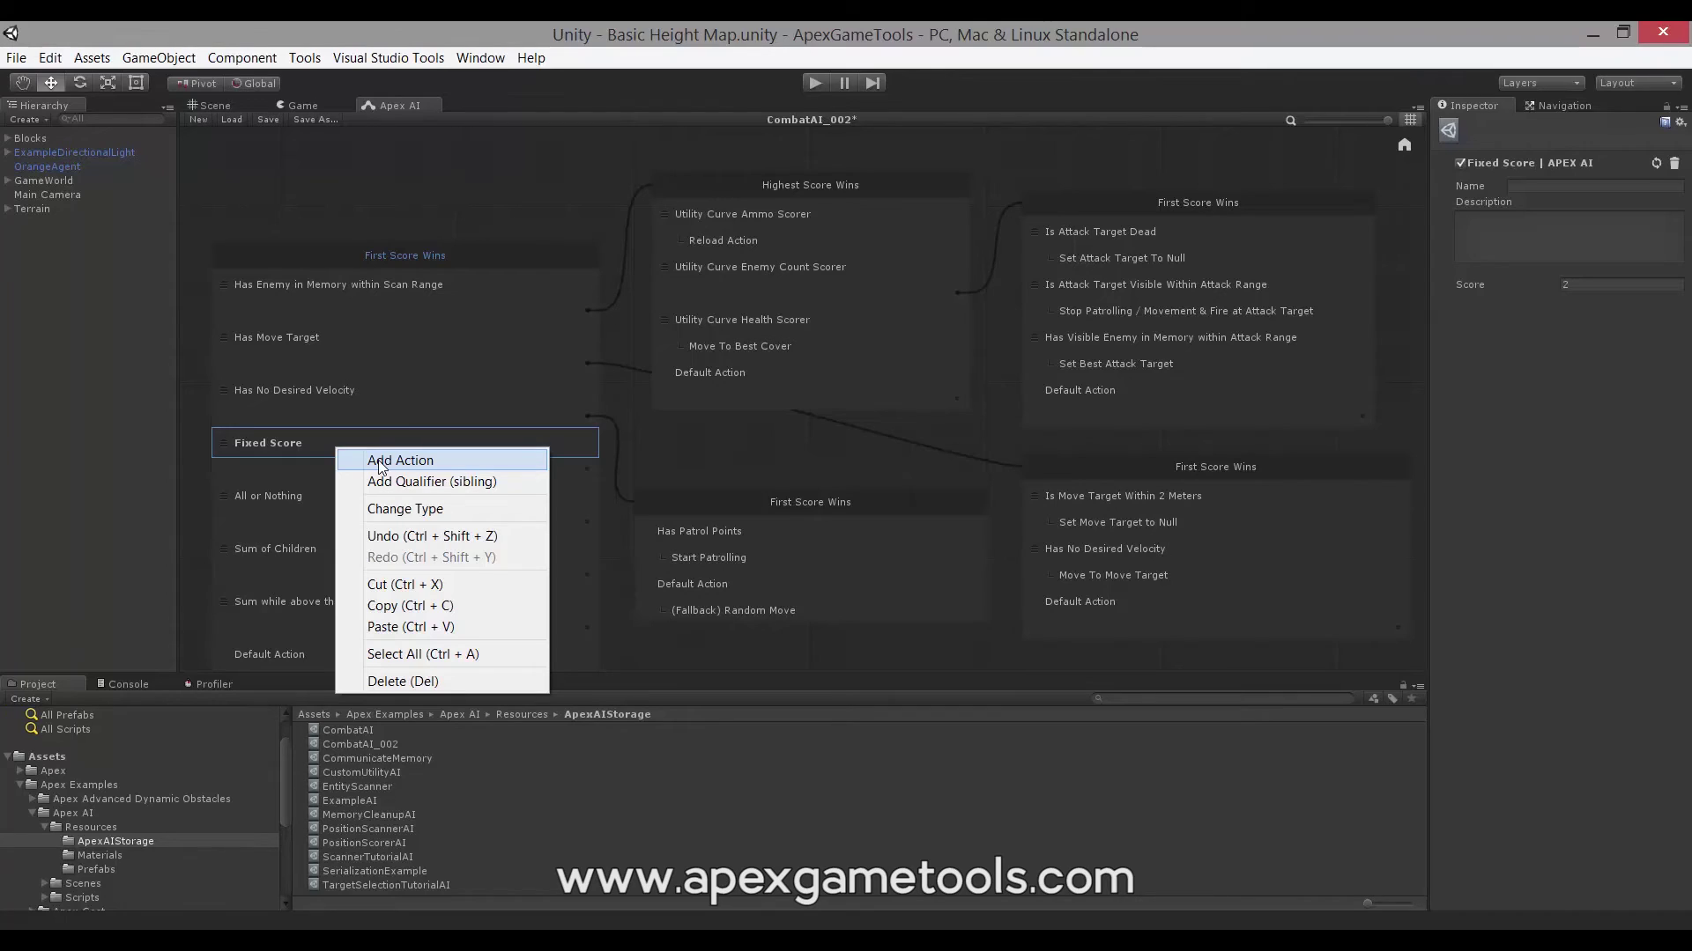
pyautogui.click(331, 439)
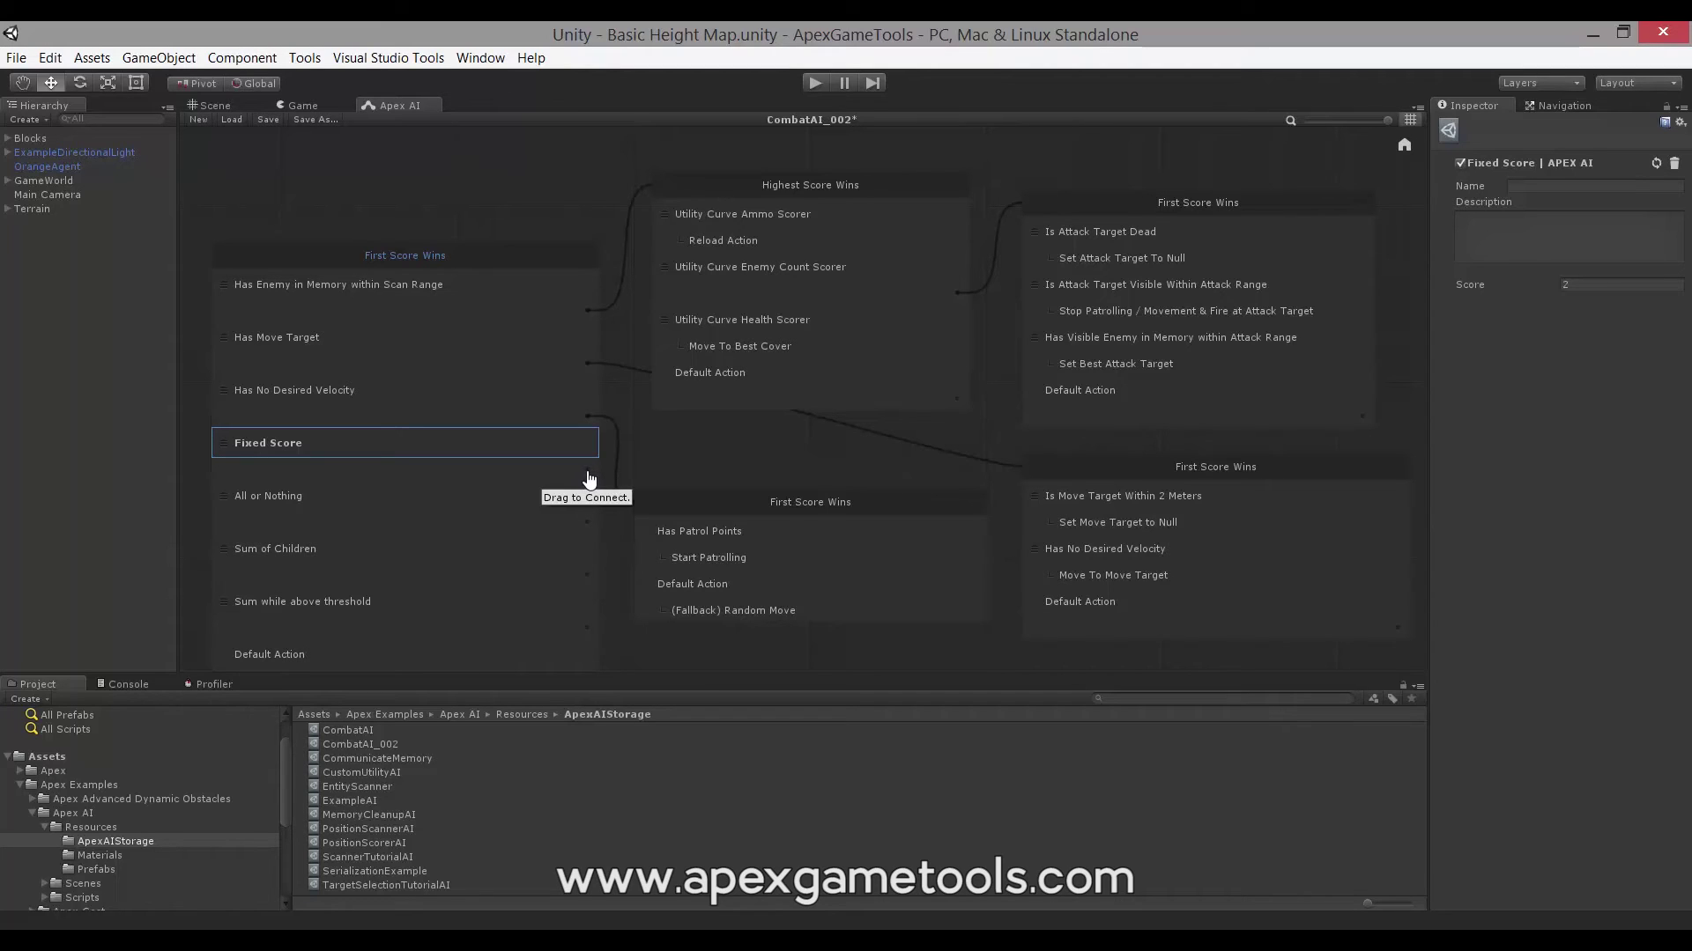
pyautogui.moveTo(588, 473); pyautogui.dragTo(1040, 463)
pyautogui.click(714, 473)
pyautogui.press('Delete')
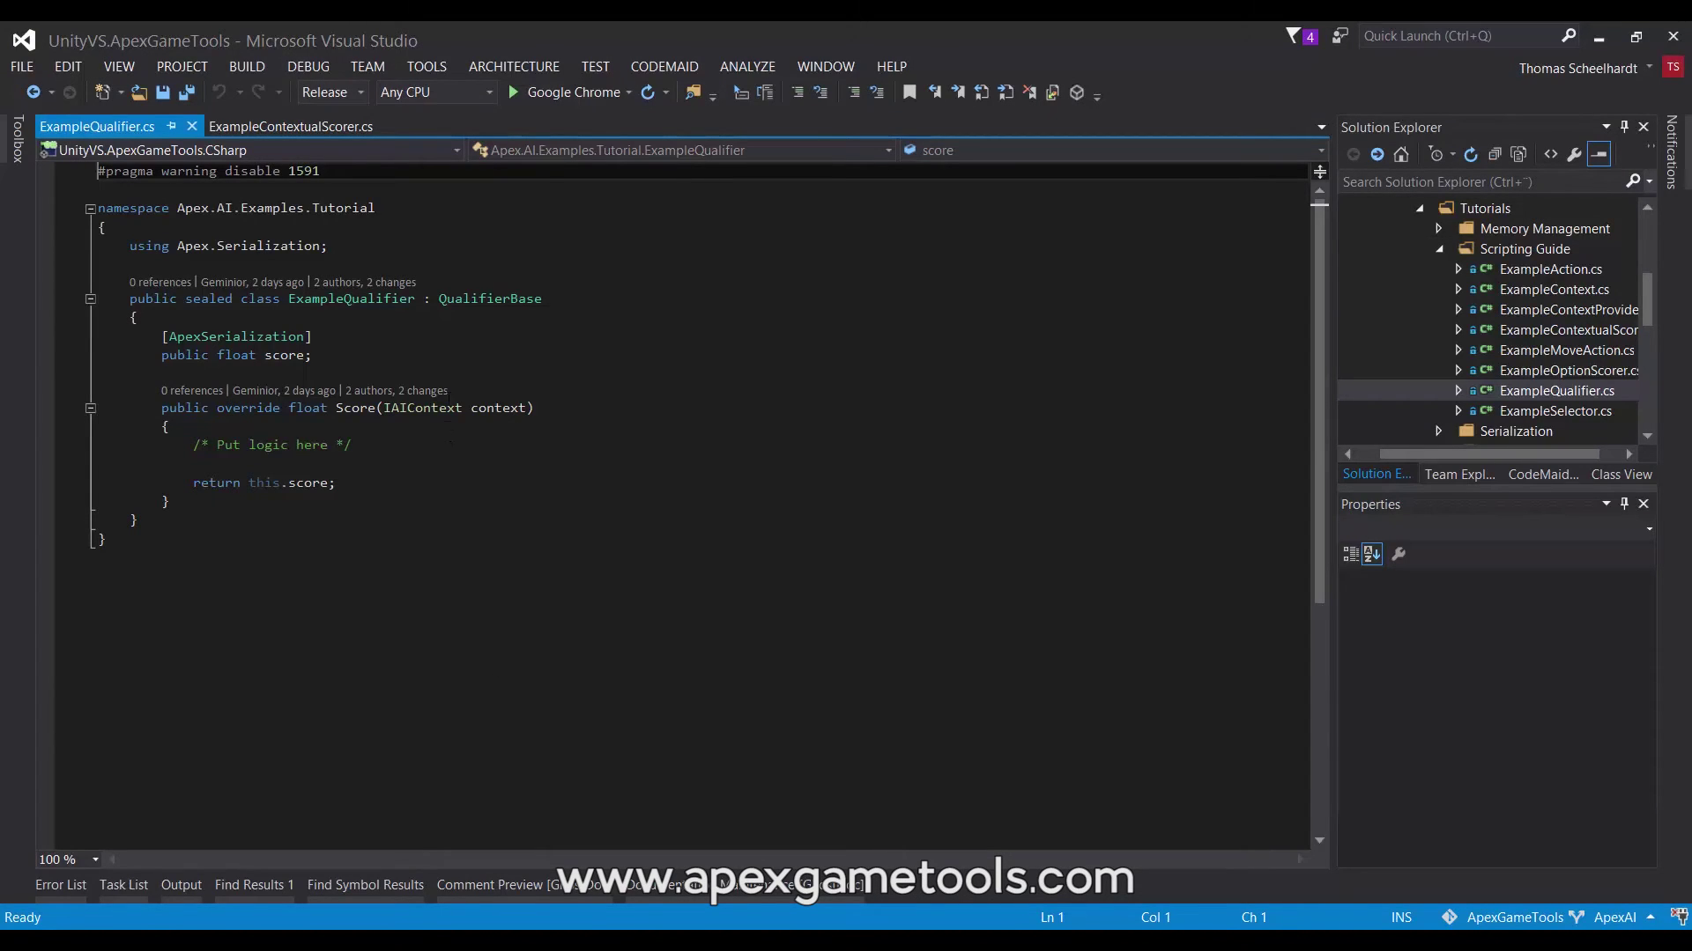
# Try deriving from QualifierBase<ExampleContext> with Score taking an ExampleContext parameter.
pyautogui.moveTo(466, 300)
pyautogui.doubleClick(541, 300)
pyautogui.write('<ExampleContext')
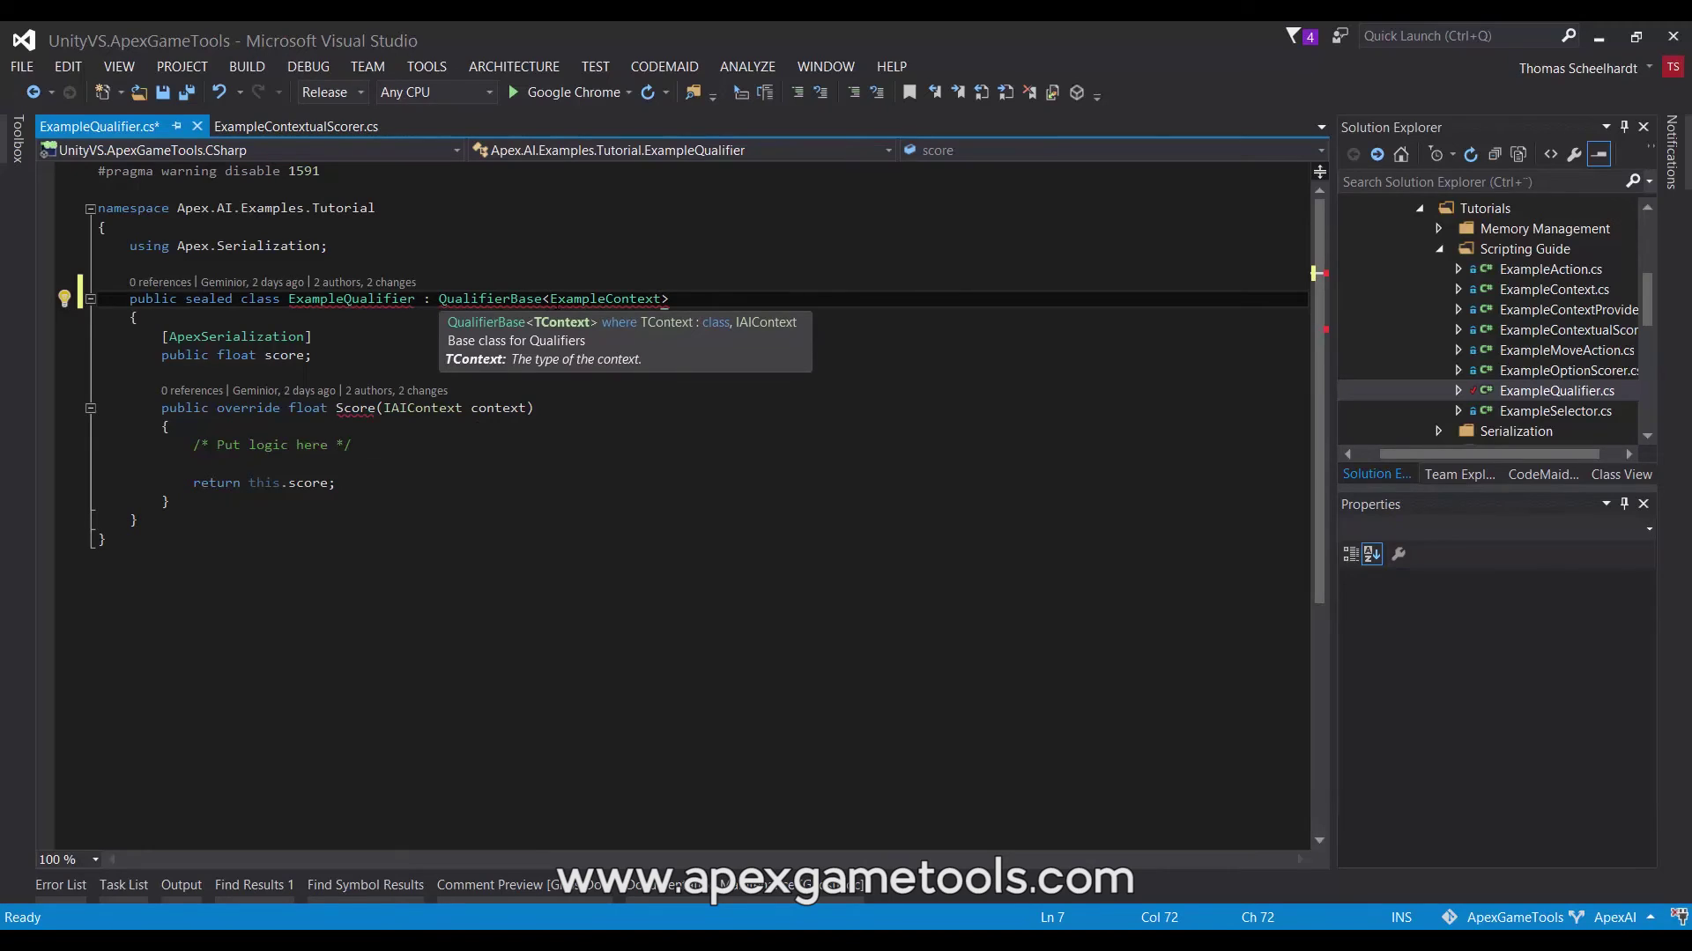
pyautogui.write('>')
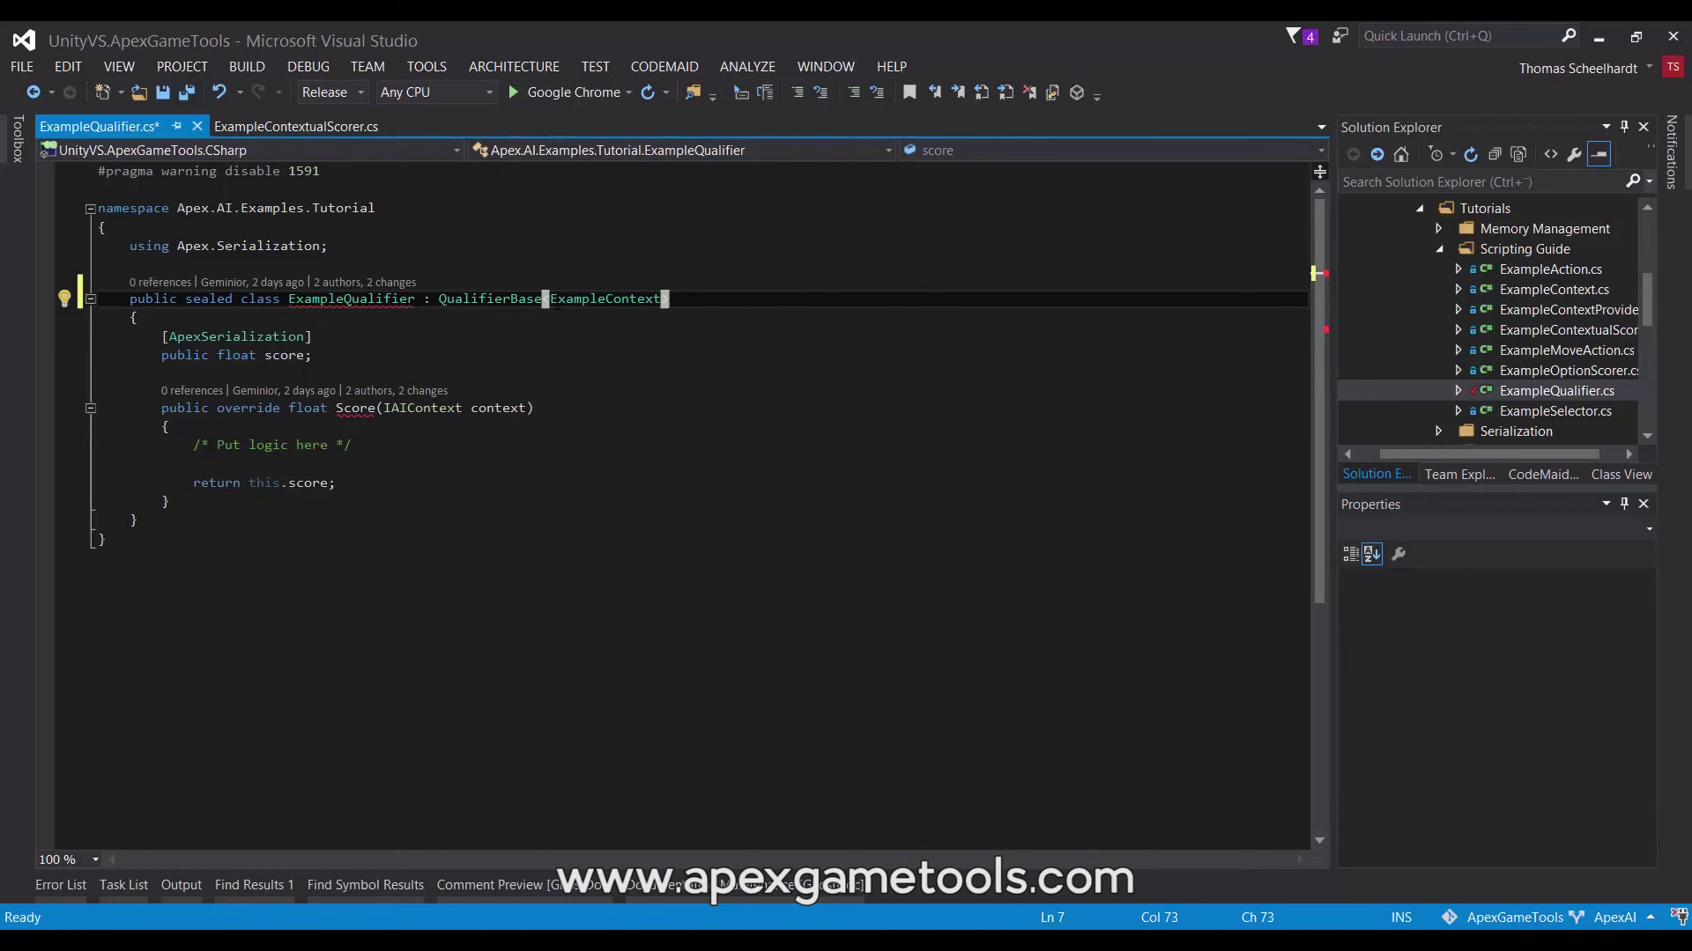
pyautogui.moveTo(548, 303)
pyautogui.doubleClick(604, 299)
pyautogui.hotkey('ctrl', 'c')
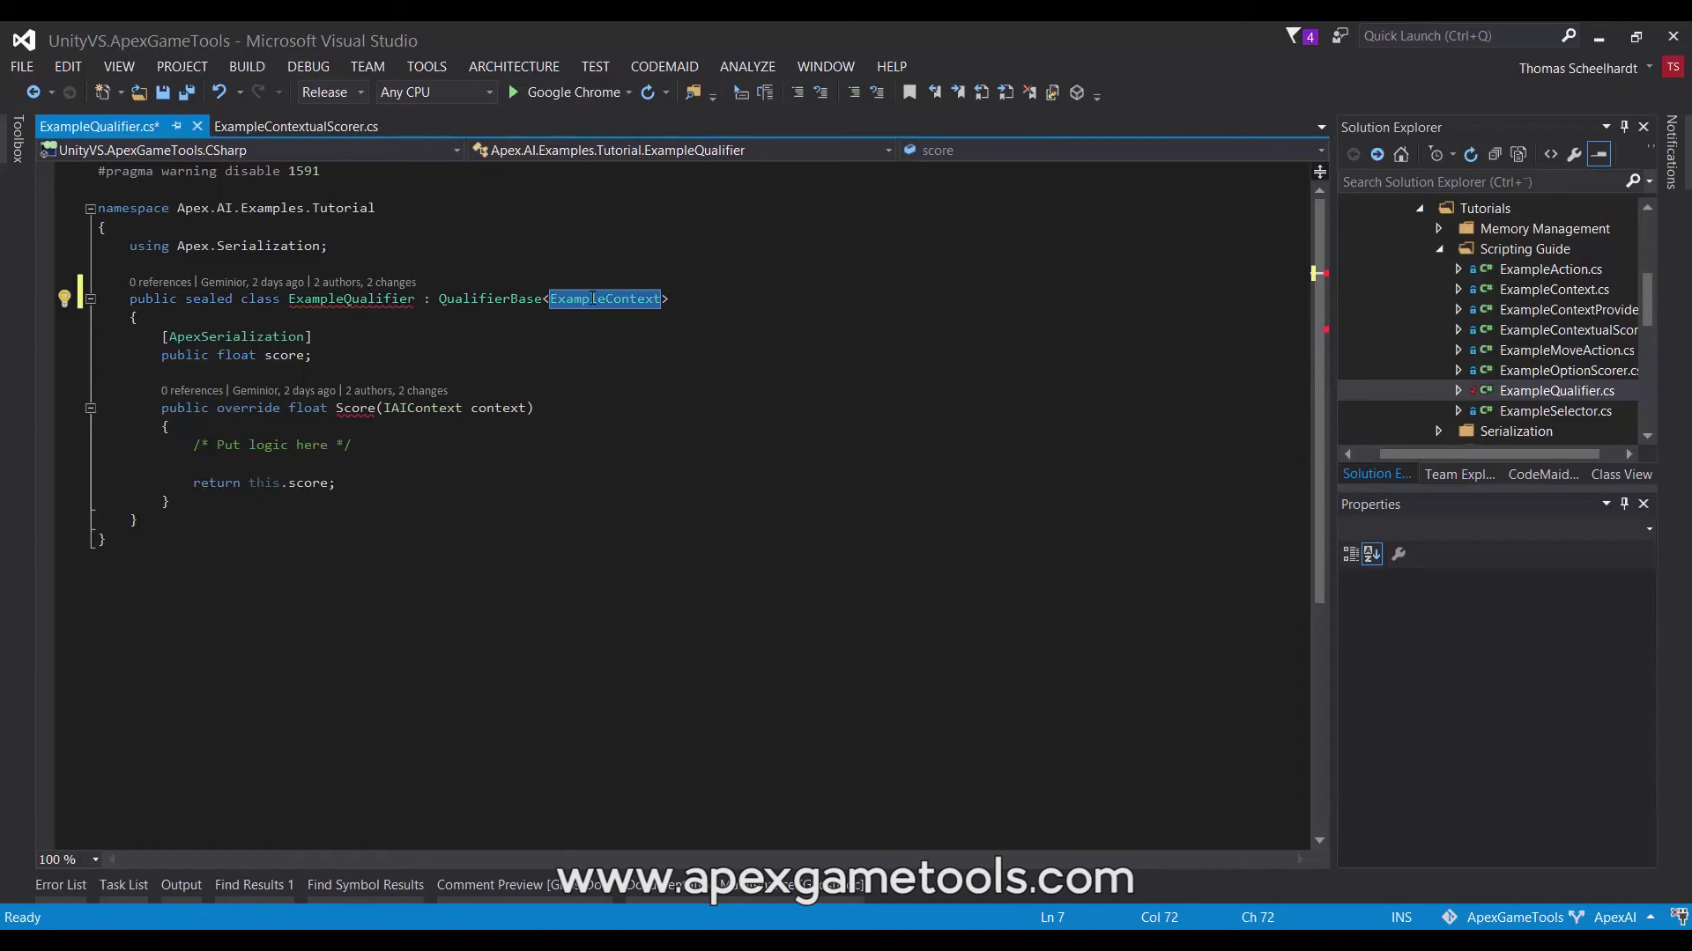
pyautogui.moveTo(423, 408)
pyautogui.doubleClick(422, 408)
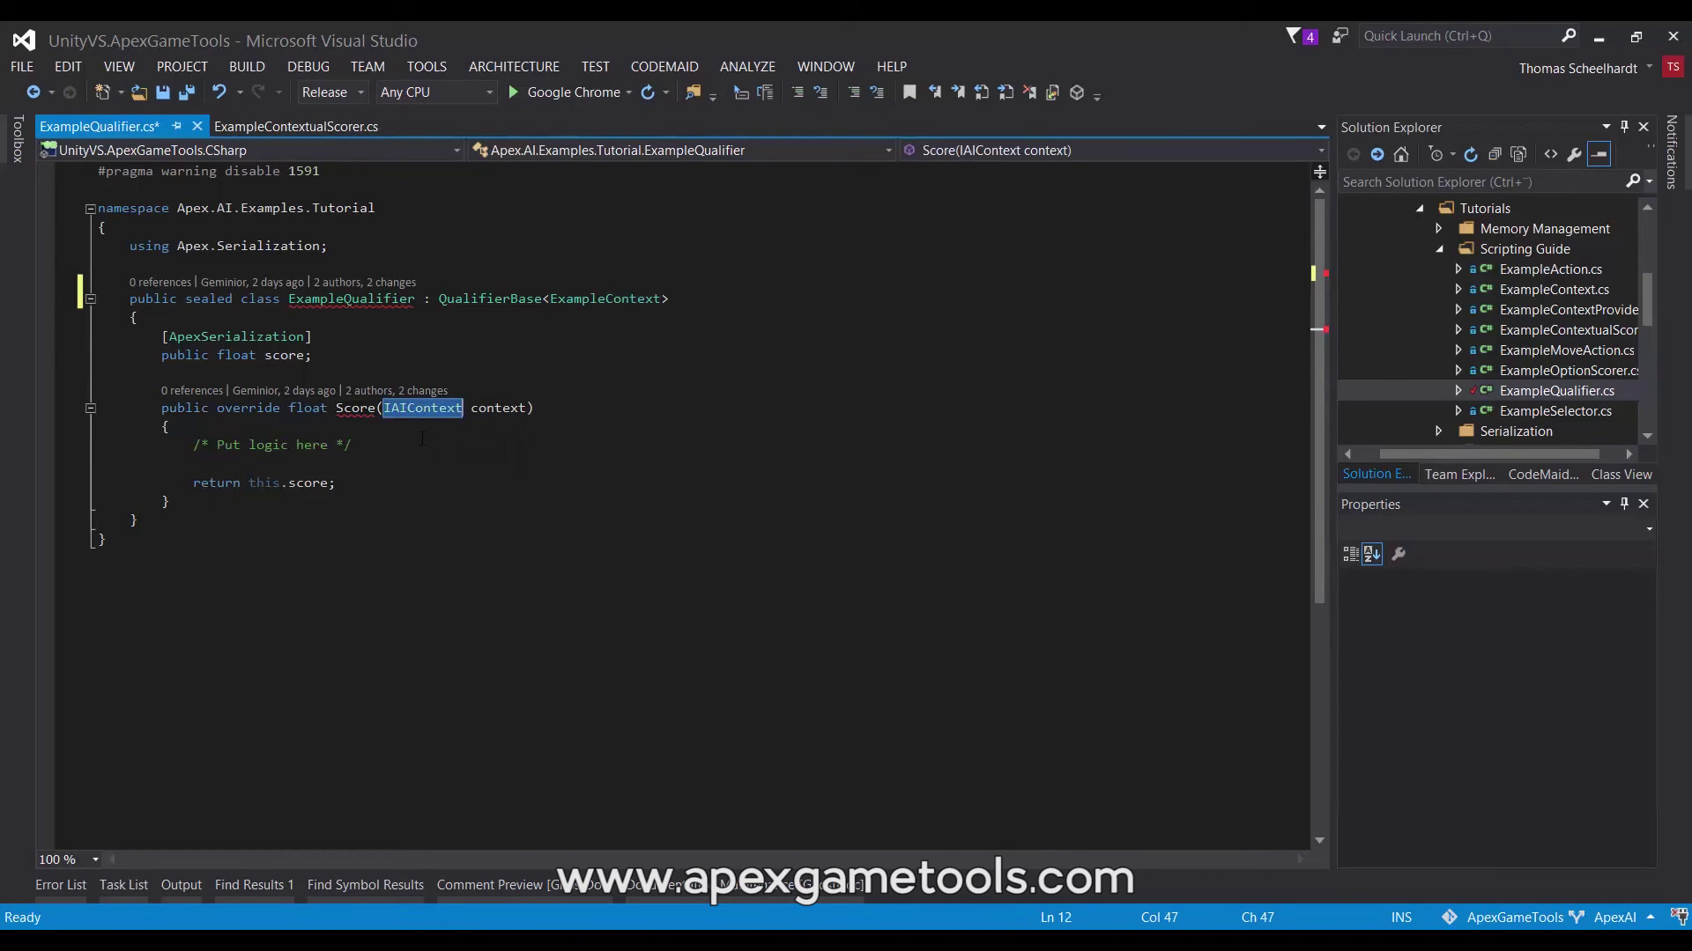
pyautogui.hotkey('ctrl', 'v')
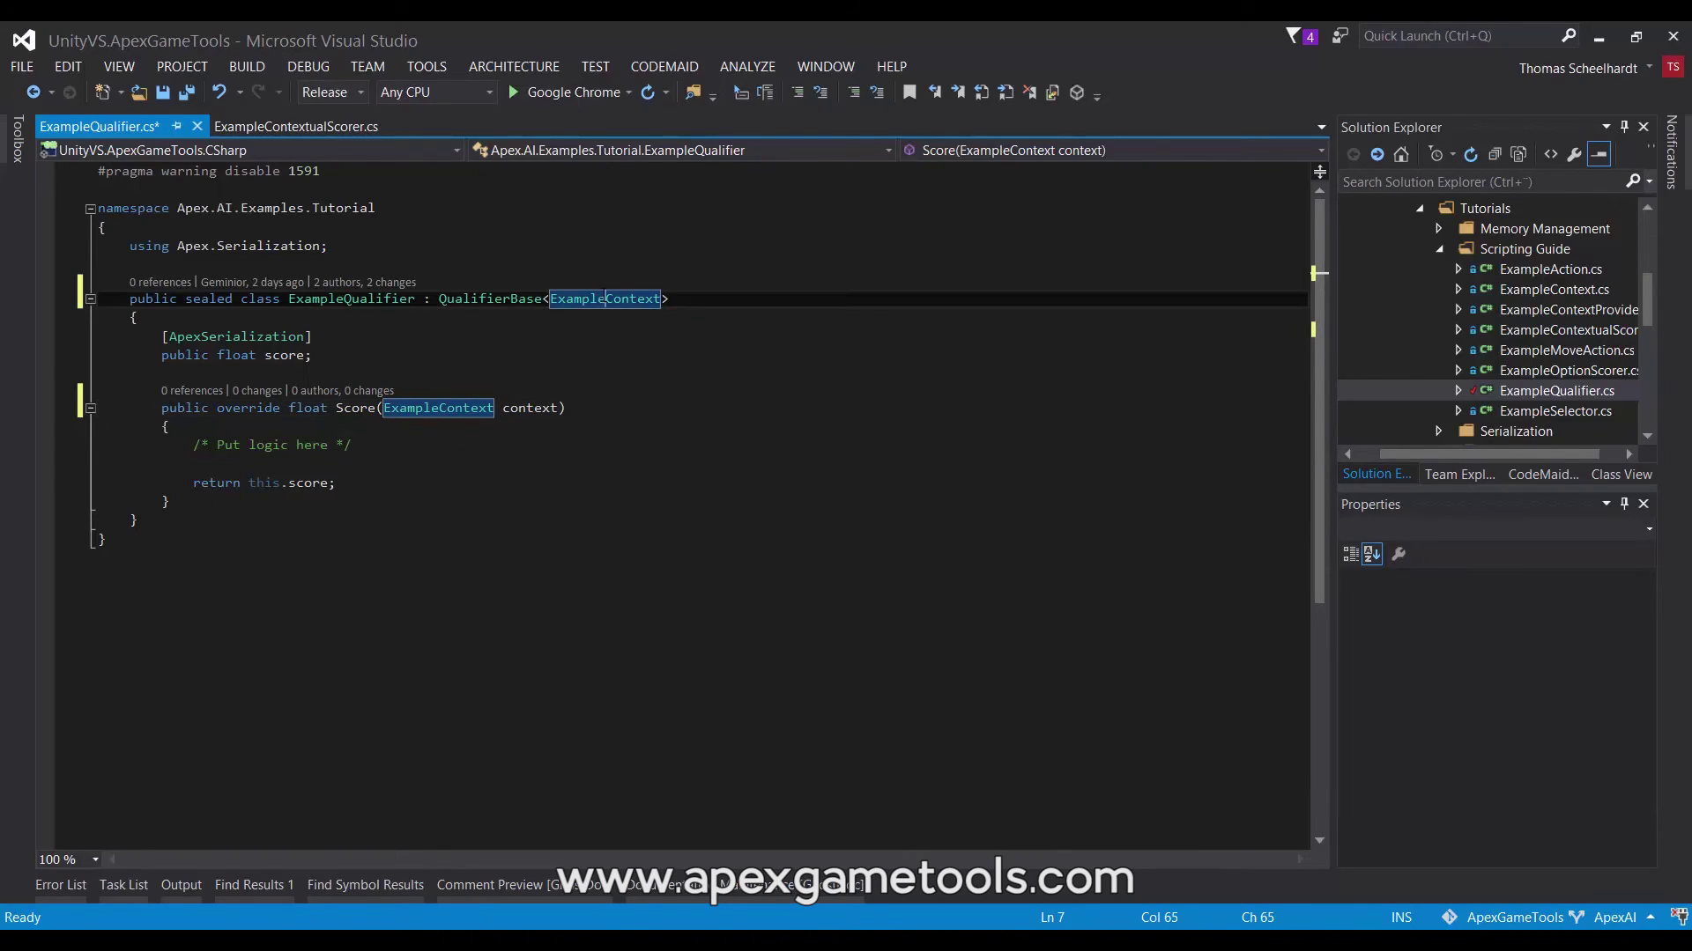
# Remove the <ExampleContext> type argument and restore Score's parameter to IAIContext context.
pyautogui.click(676, 299)
pyautogui.hotkey('ctrl', 'BackSpace')
pyautogui.hotkey('ctrl', 'BackSpace')
pyautogui.press('Delete')
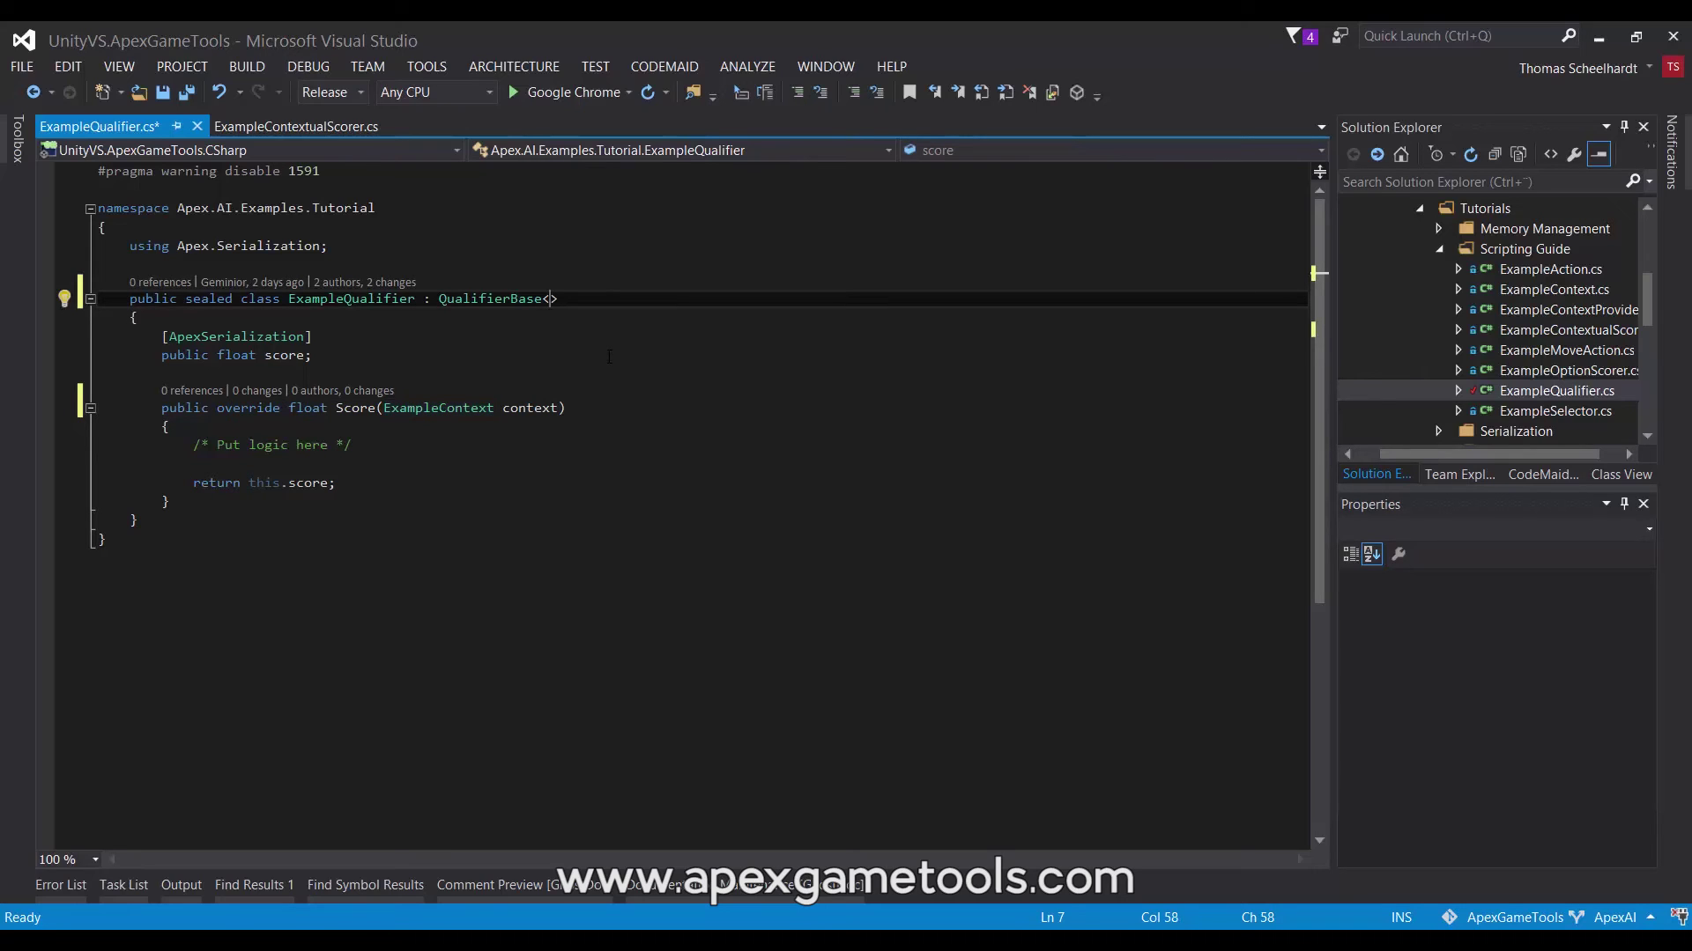
pyautogui.doubleClick(388, 408)
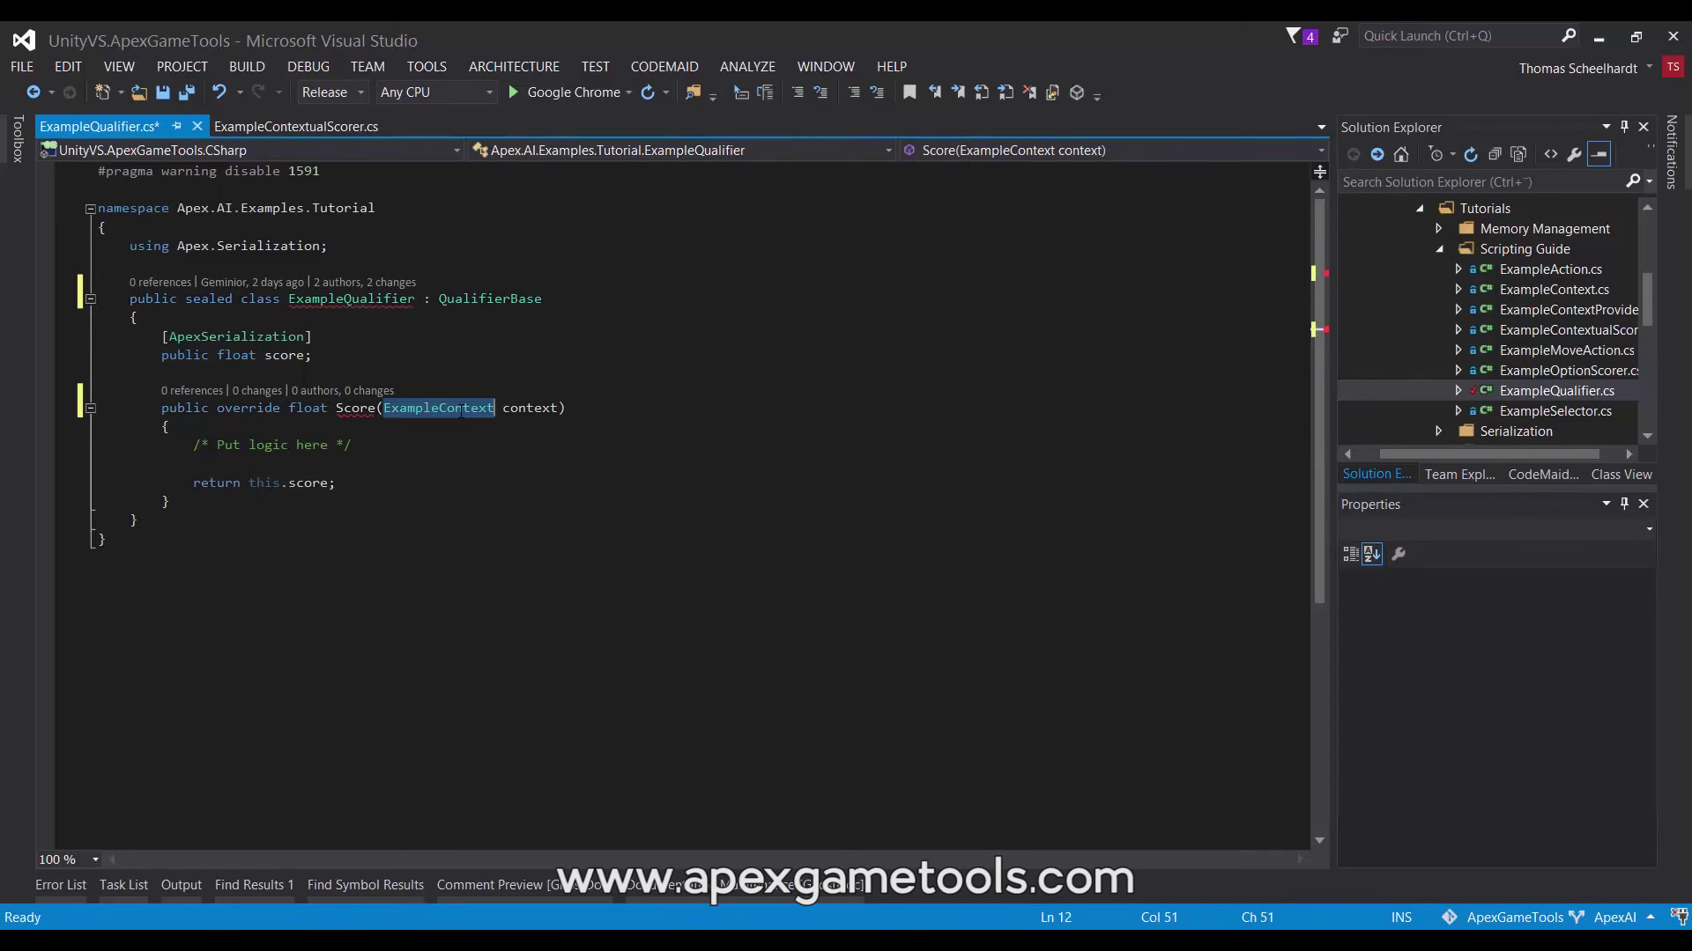
pyautogui.press('Delete')
pyautogui.write('I')
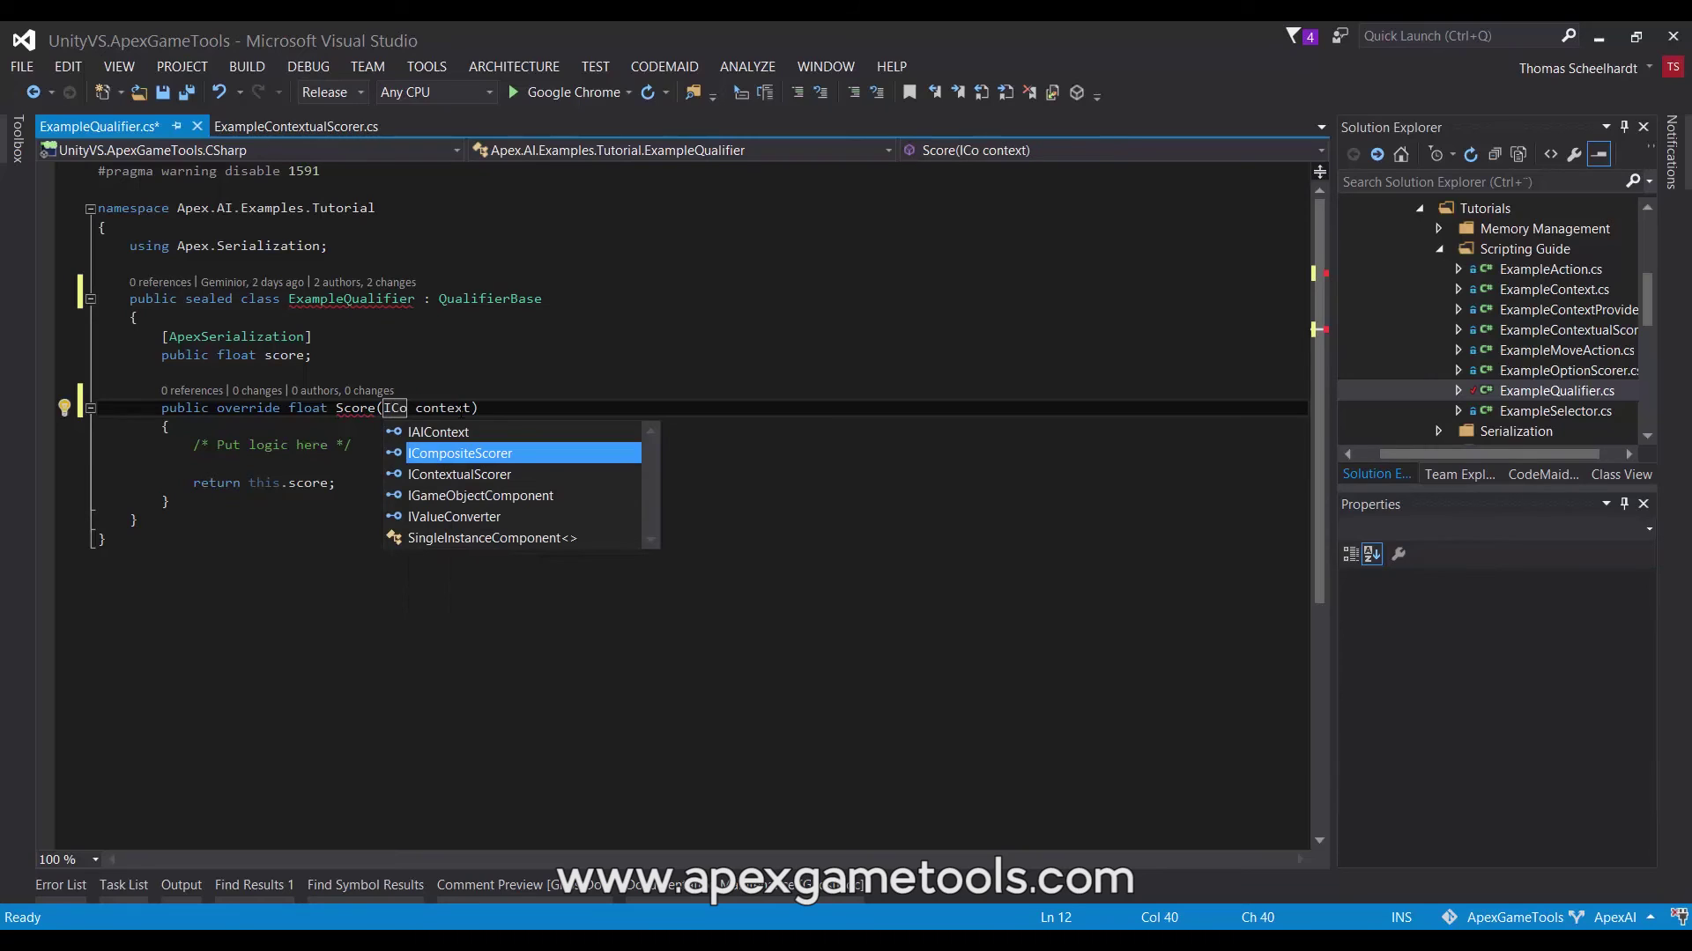
pyautogui.write('Co')
pyautogui.hotkey('ctrl', 'space')
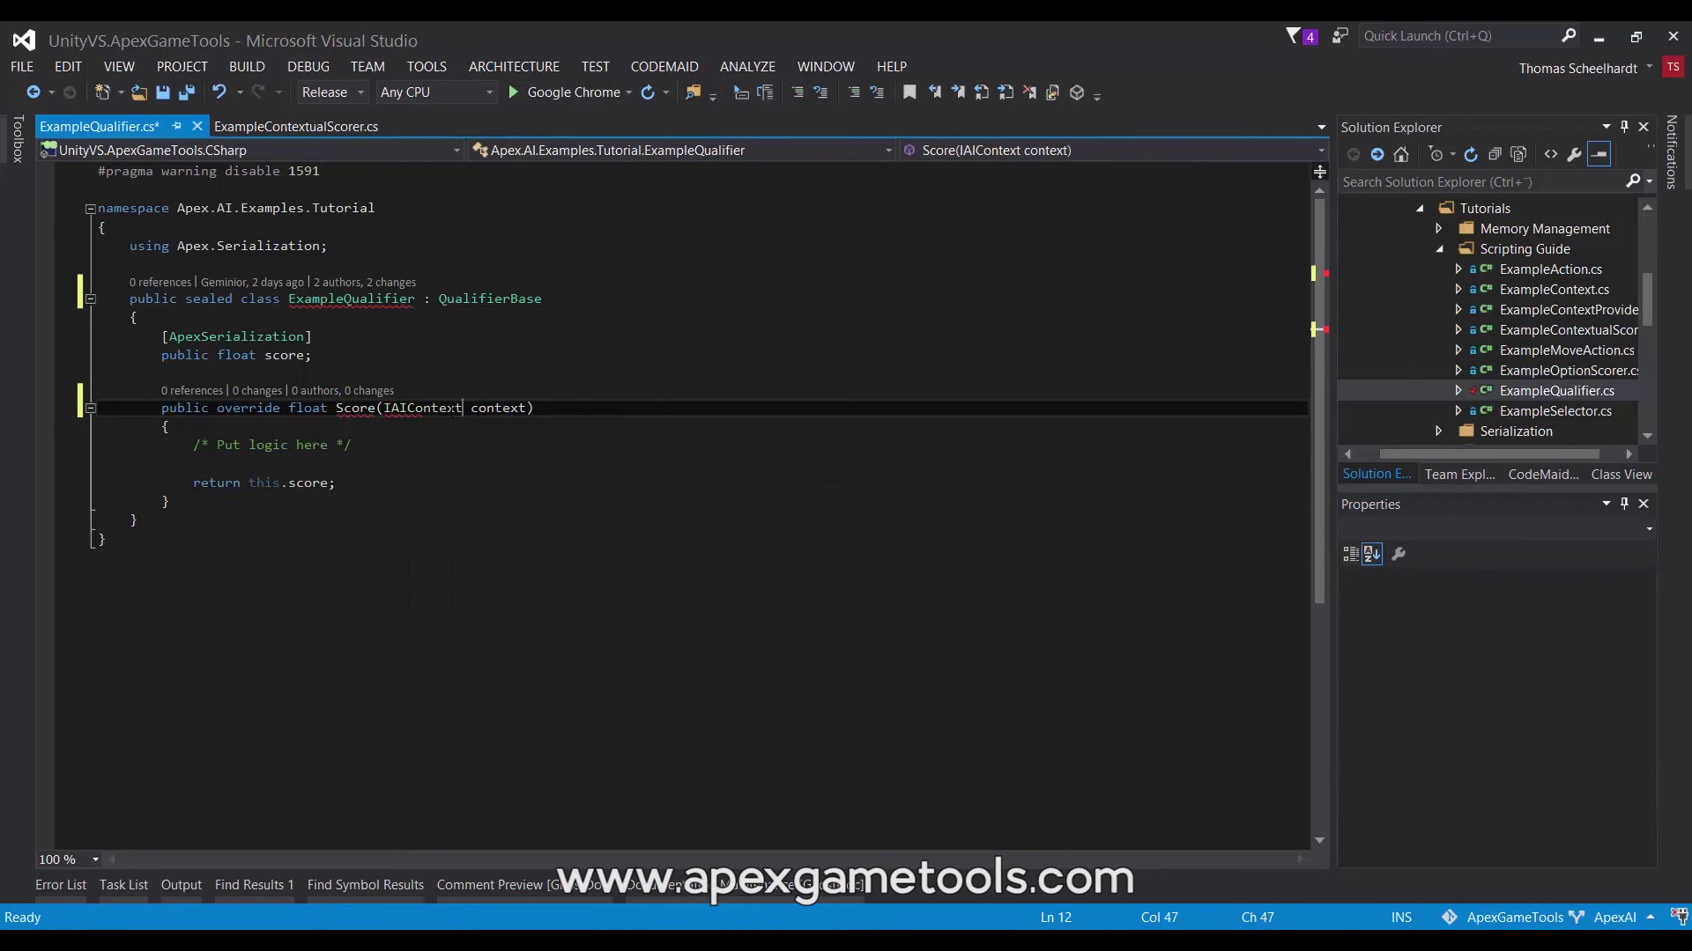
pyautogui.moveTo(424, 411)
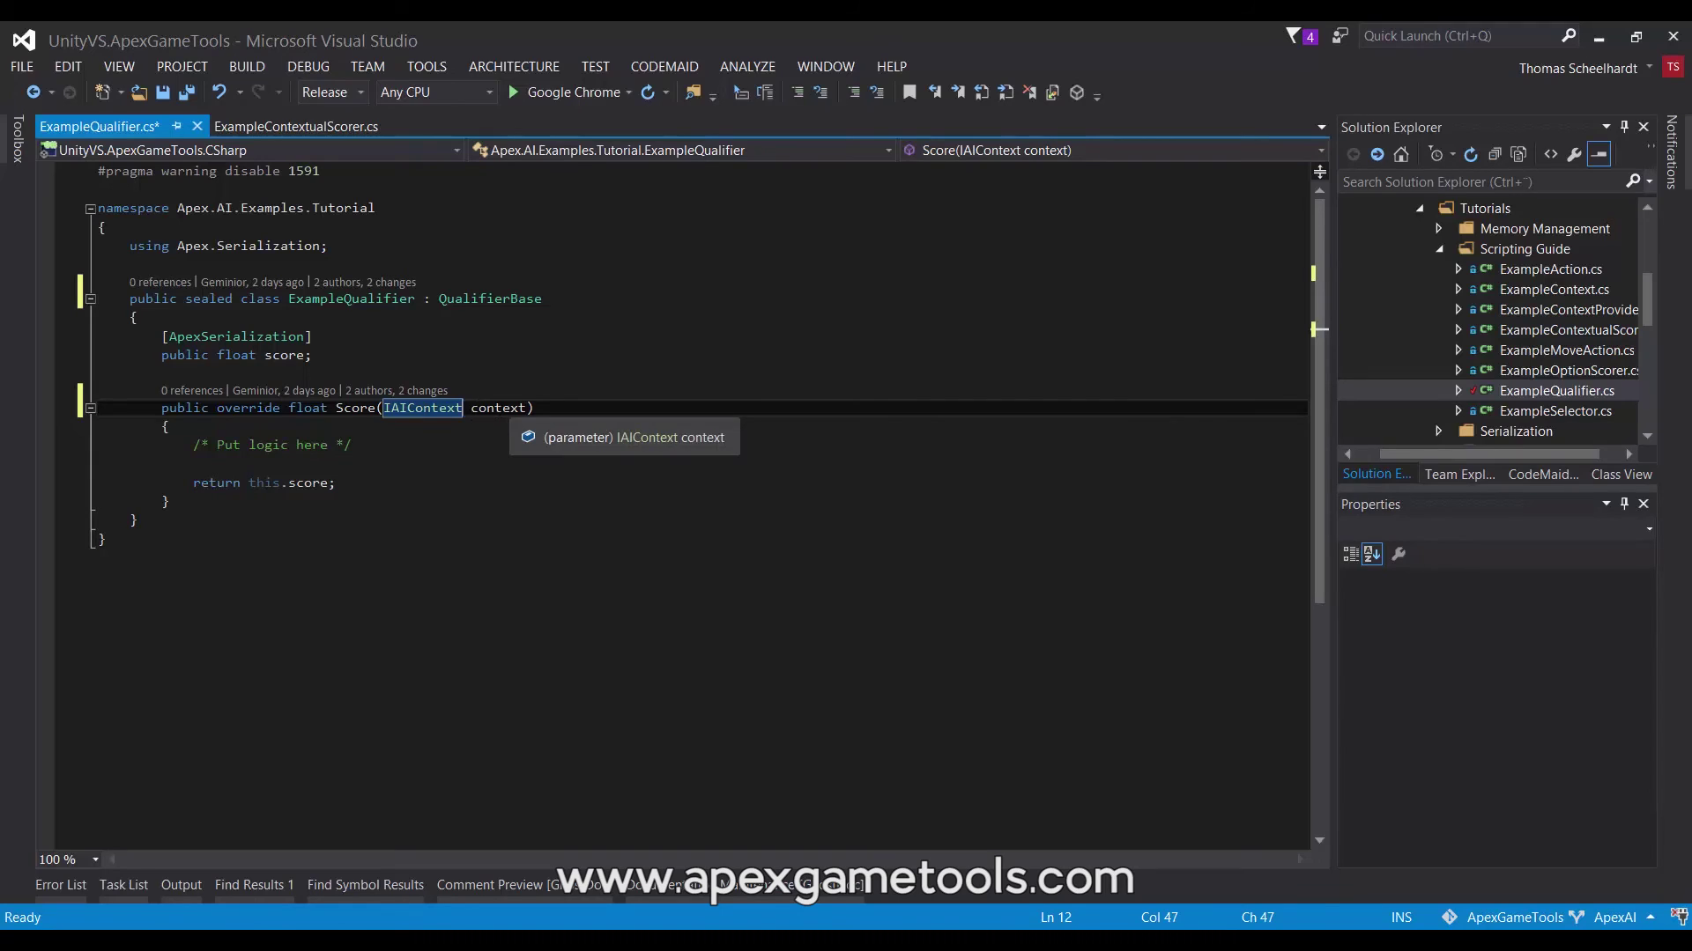
pyautogui.doubleClick(500, 408)
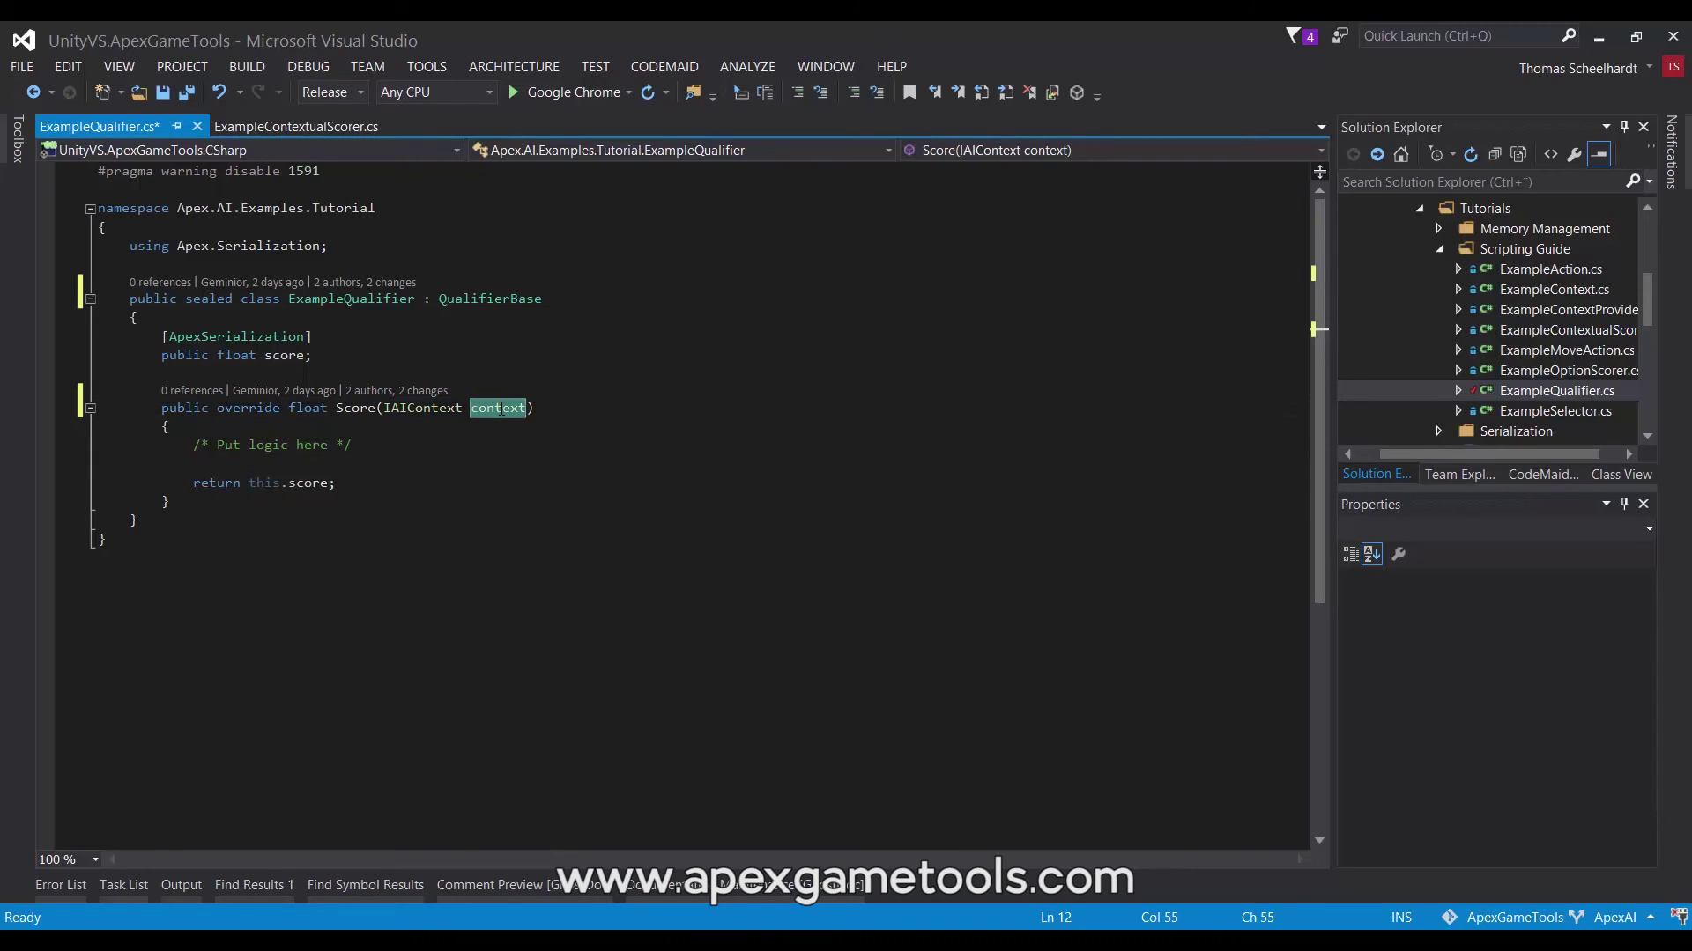
pyautogui.click(381, 449)
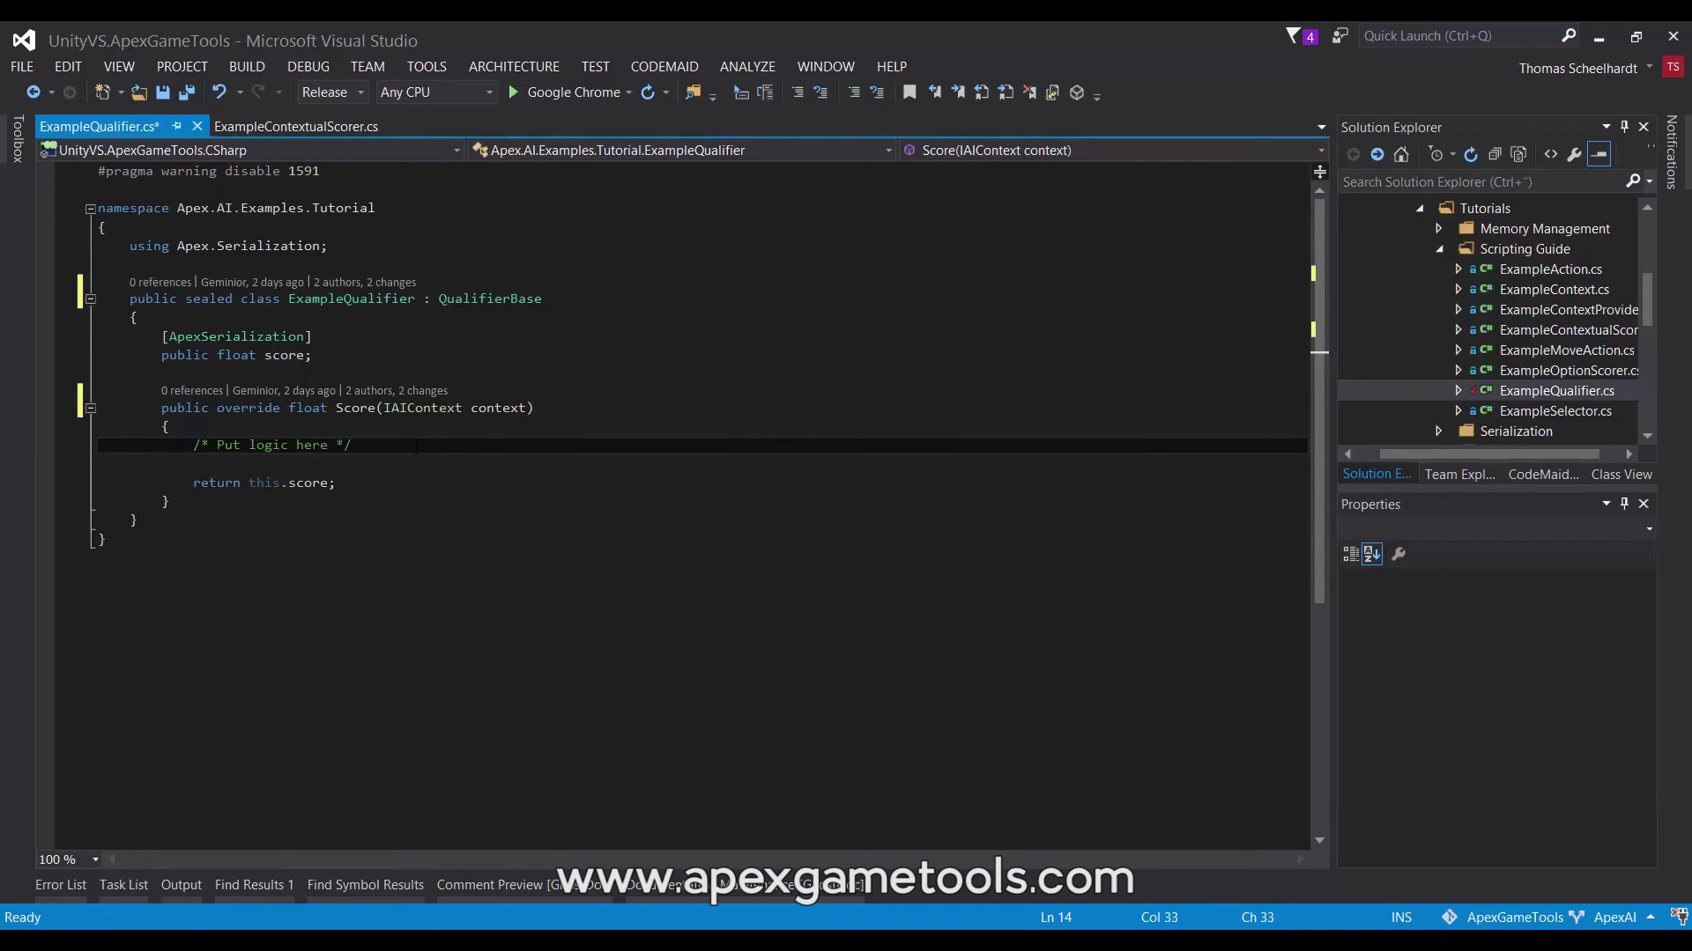
# Add 'var ctx = (ExampleContext)context;' on a new line below the logic comment.
pyautogui.press('Return')
pyautogui.write('var ct')
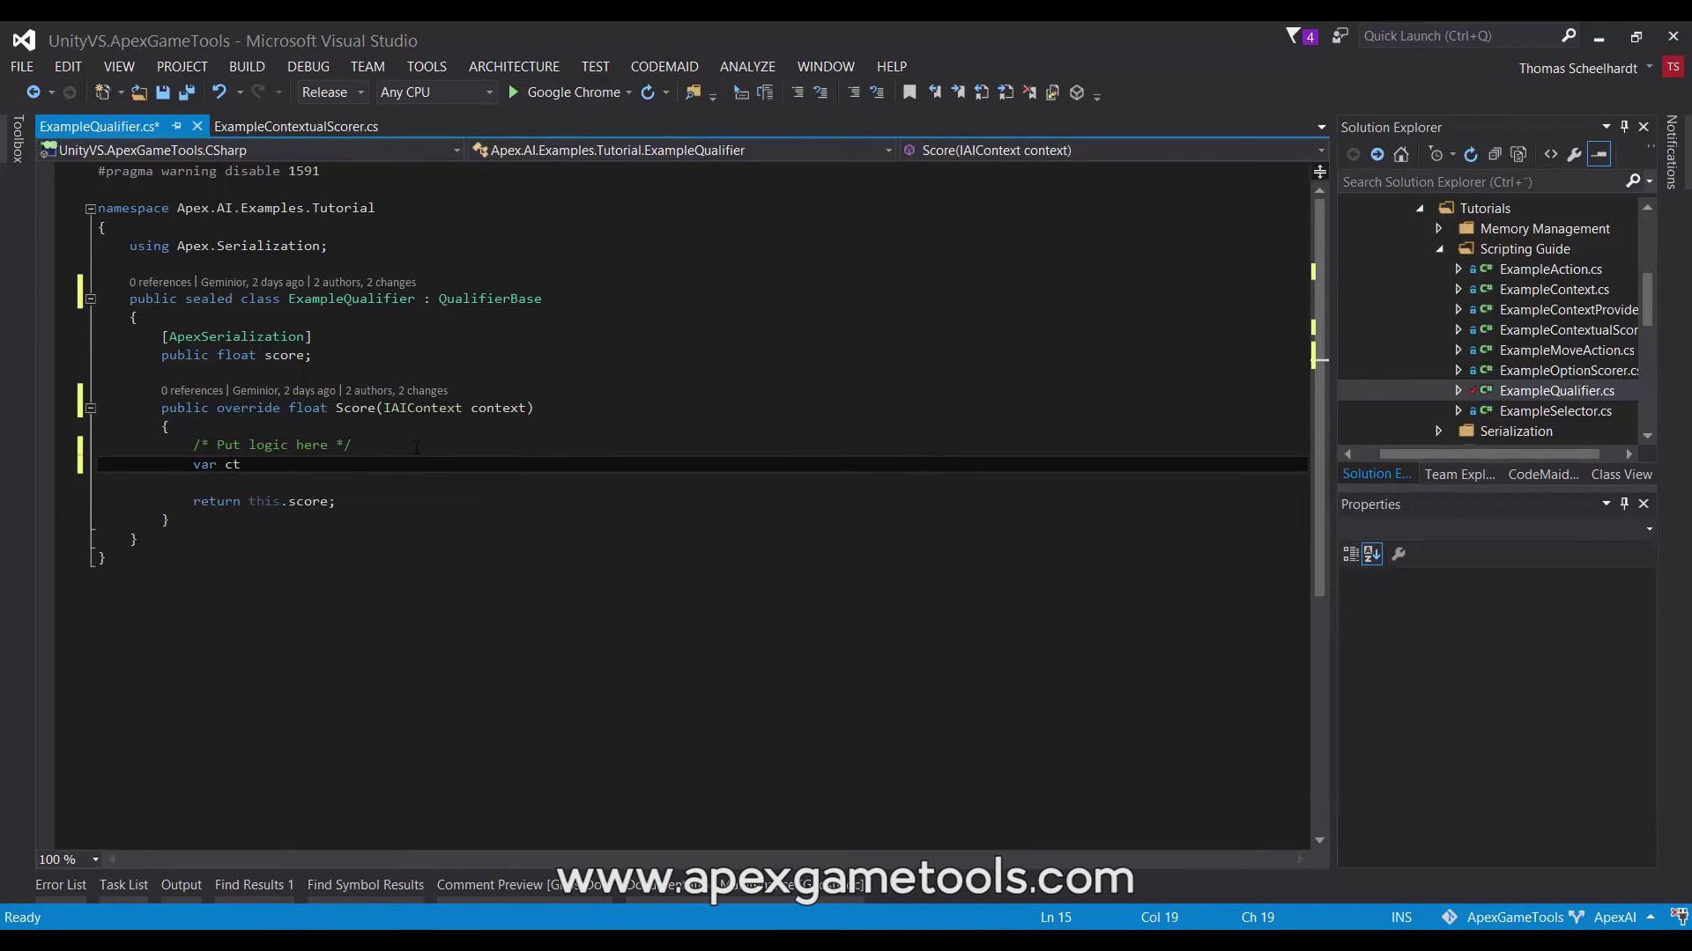
pyautogui.write('x = (')
pyautogui.write('ExampleContext')
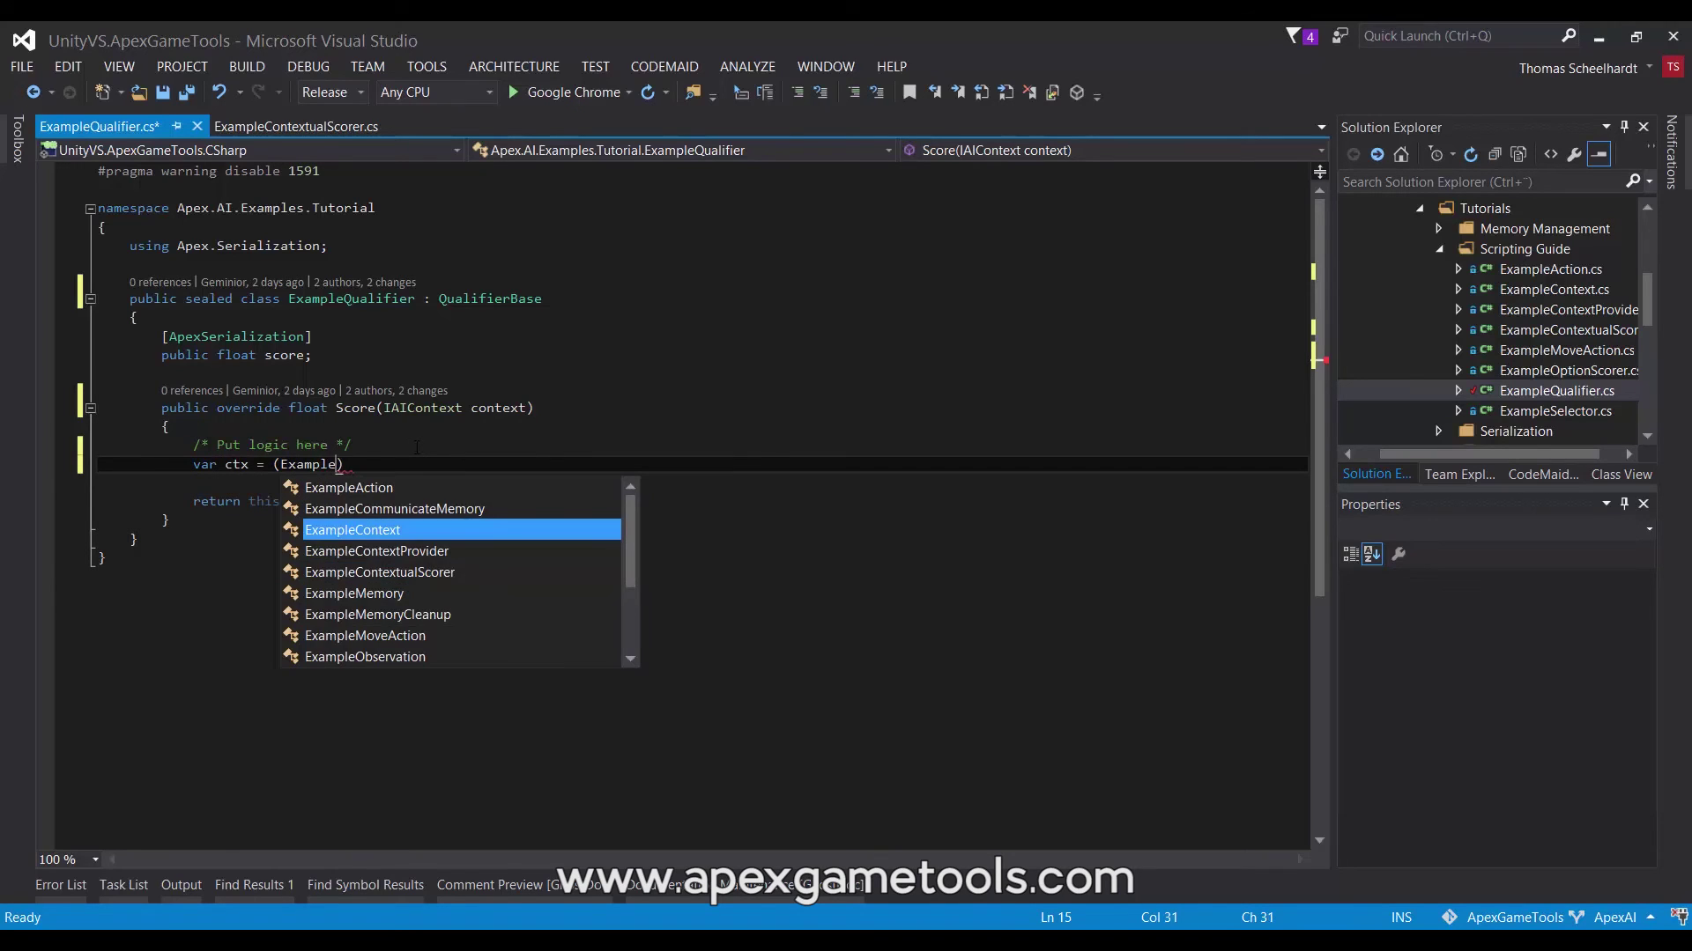
pyautogui.press('Tab')
pyautogui.write(')conte')
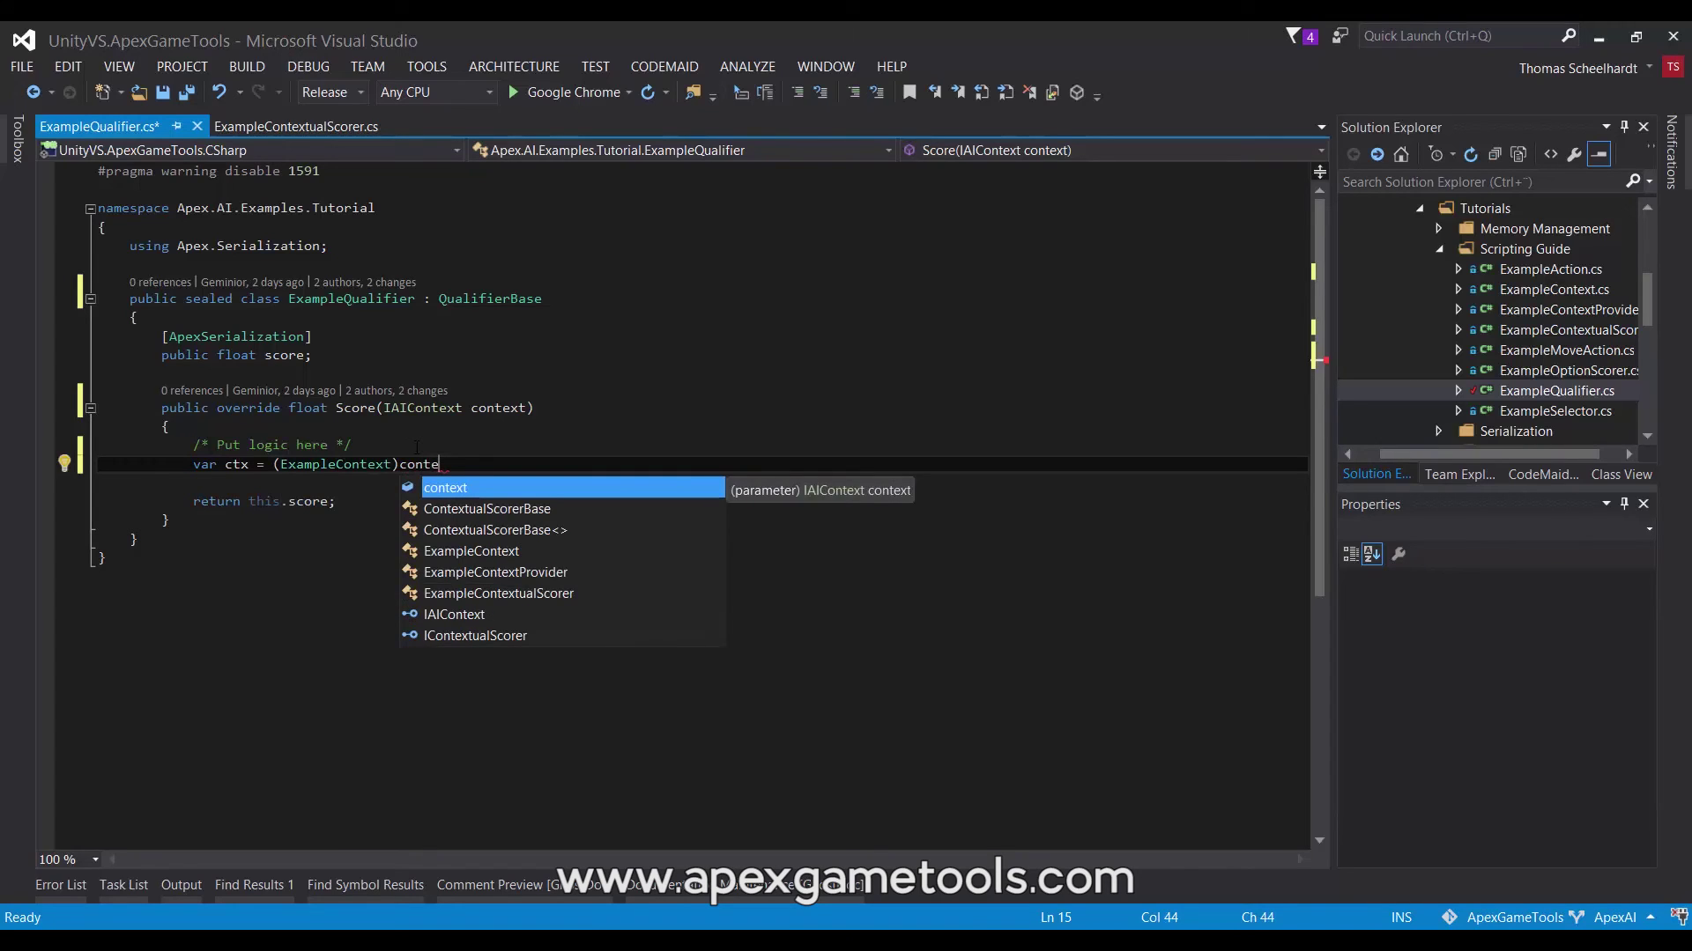
pyautogui.press('Tab')
pyautogui.write(';')
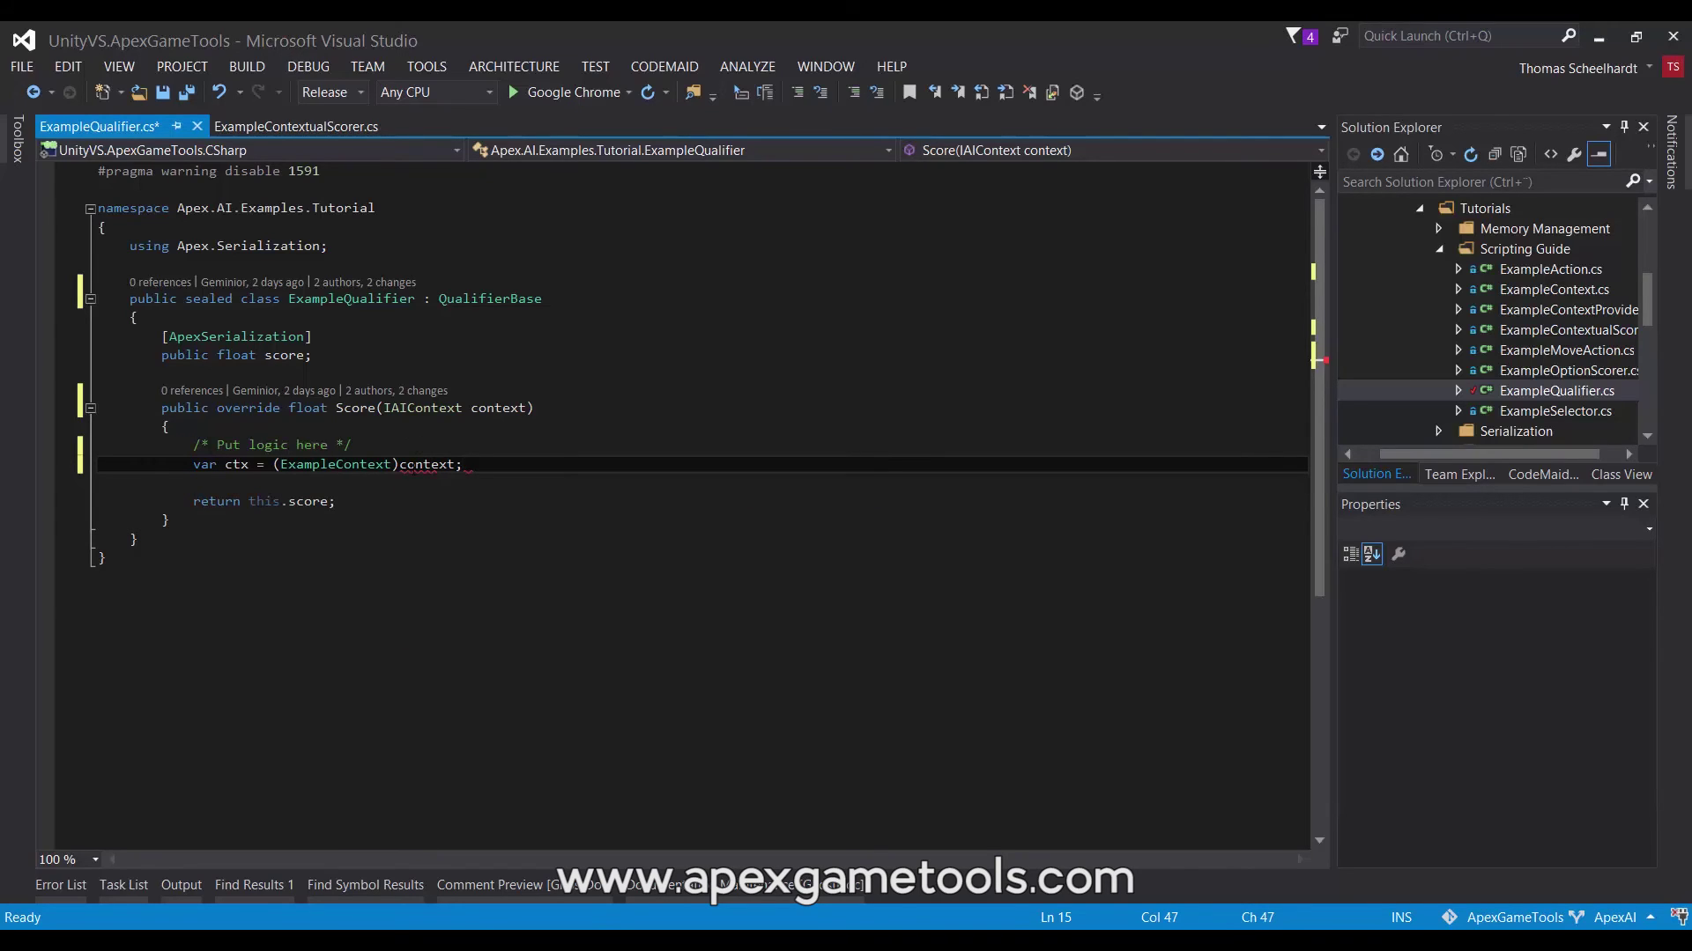
pyautogui.moveTo(232, 473)
pyautogui.moveTo(185, 519); pyautogui.dragTo(41, 340)
pyautogui.press('Delete')
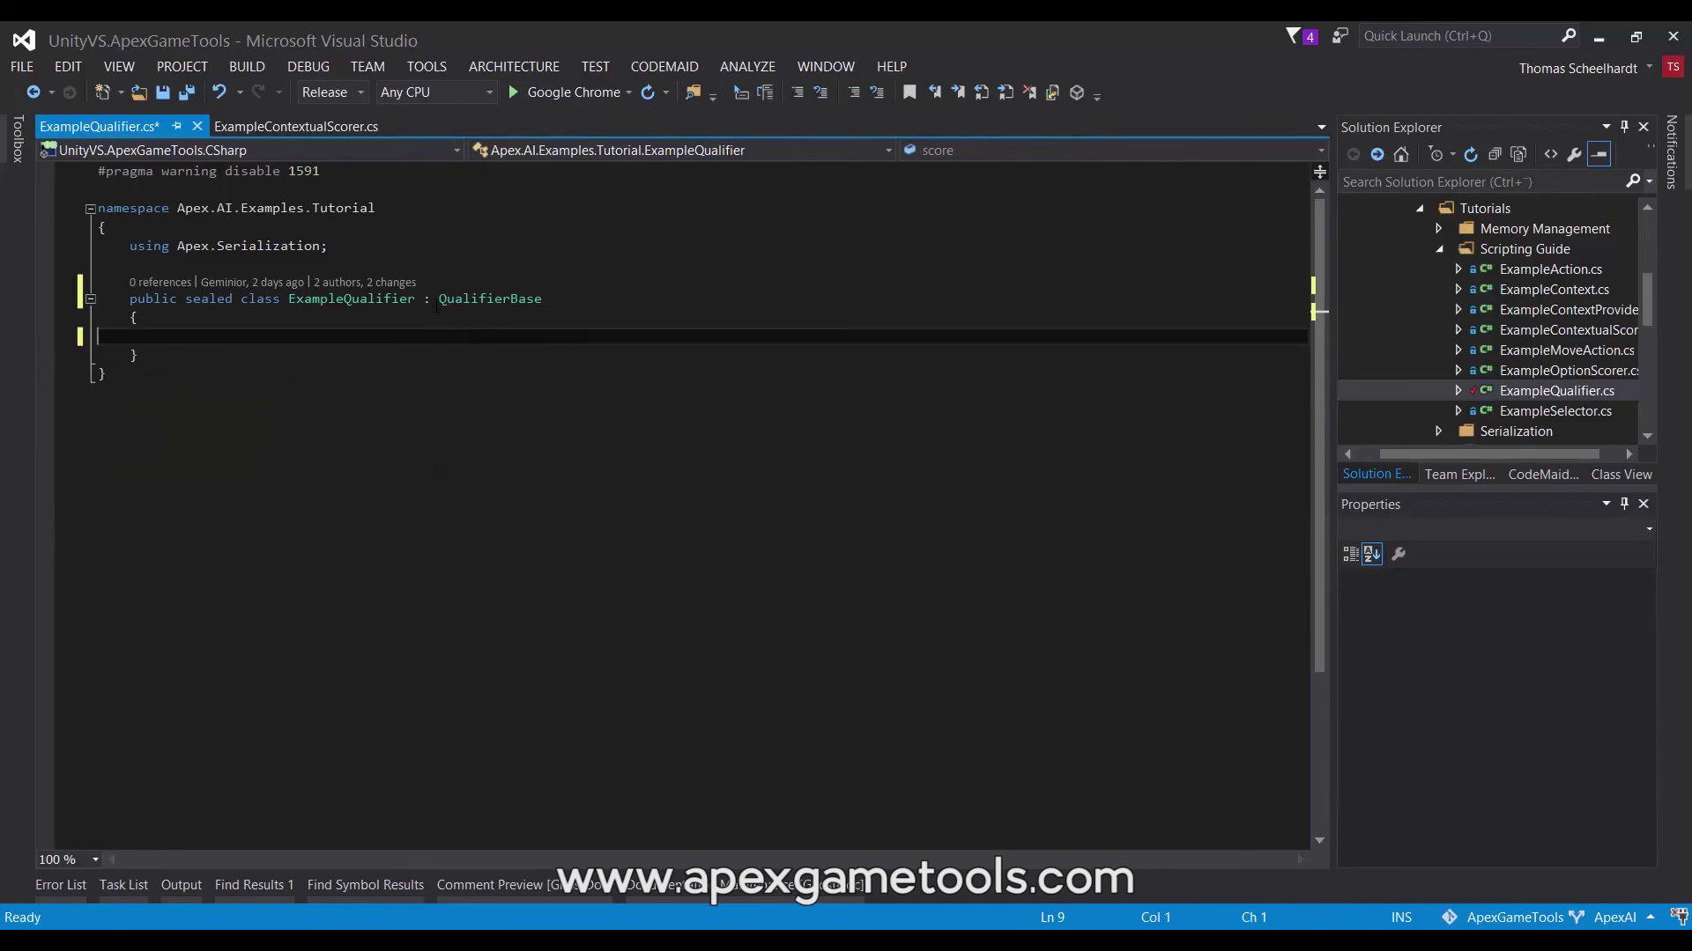
pyautogui.click(440, 299)
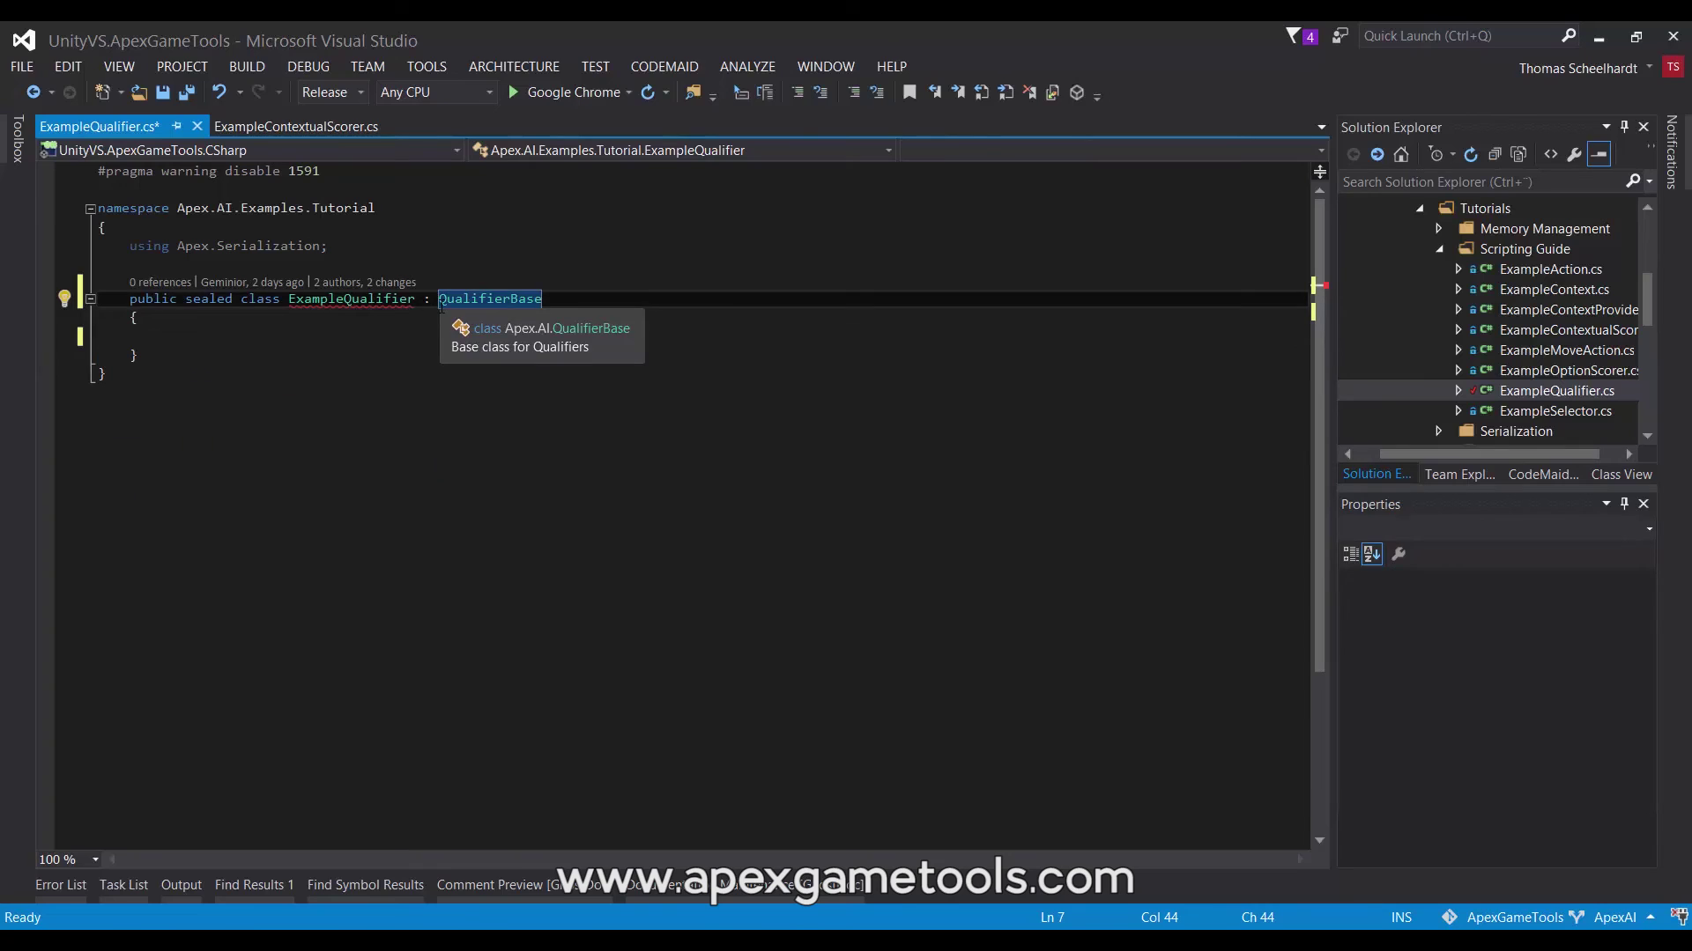
pyautogui.write('I')
pyautogui.press('End')
pyautogui.press('BackSpace')
pyautogui.press('BackSpace')
pyautogui.press('BackSpace')
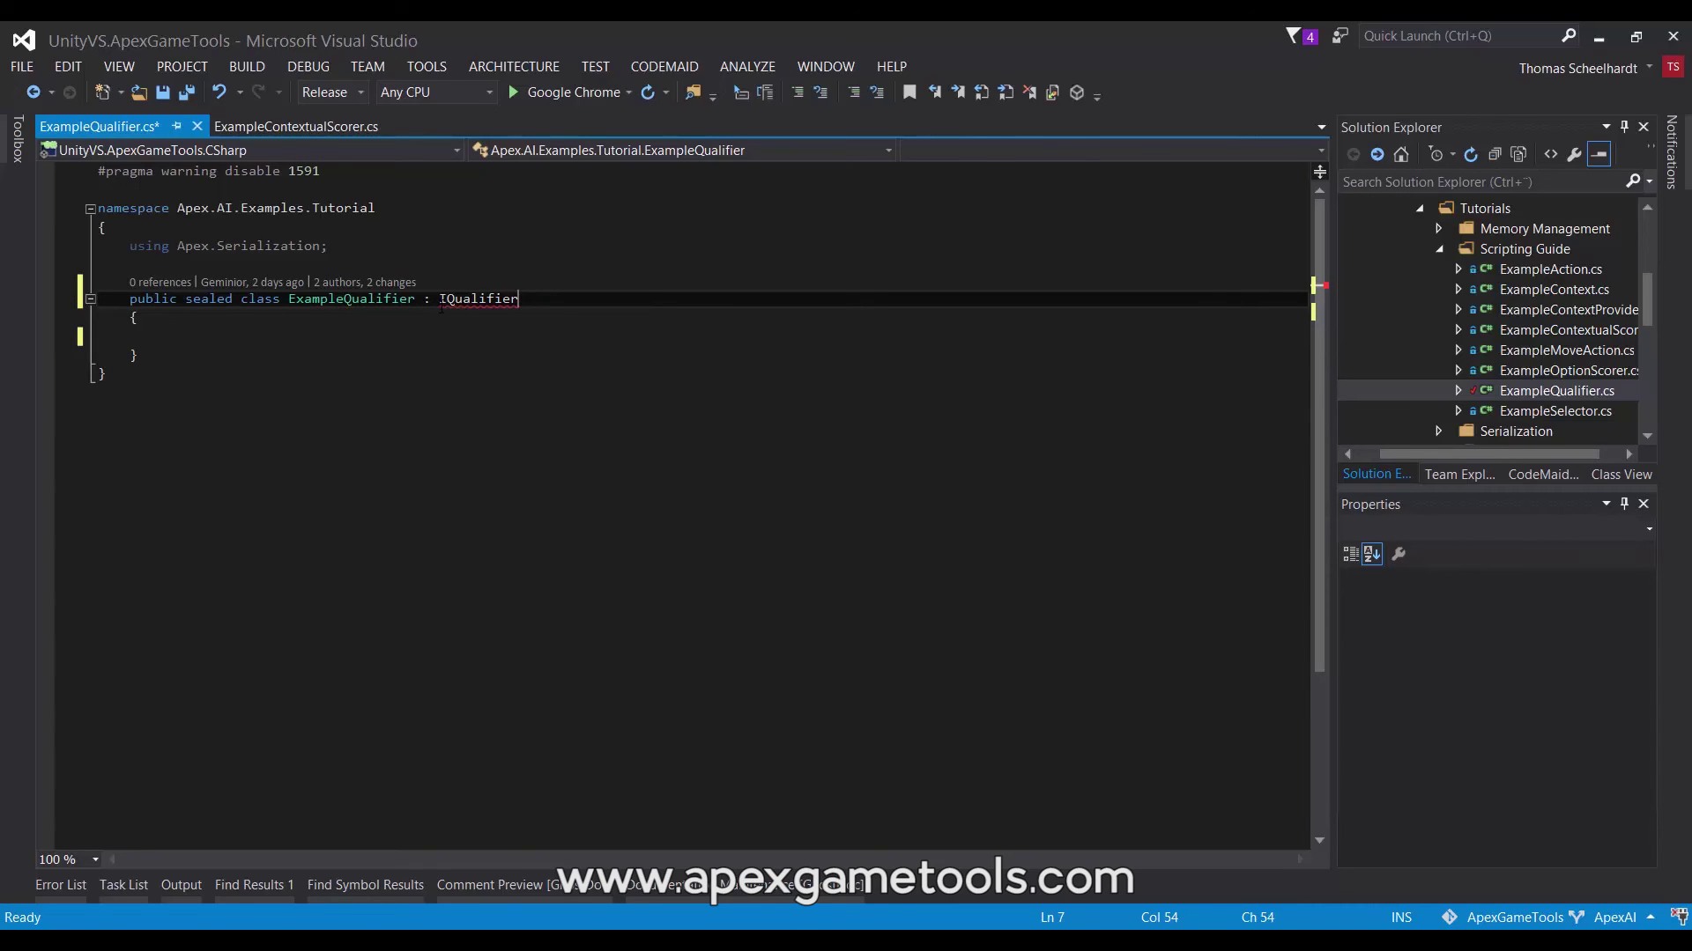
pyautogui.hotkey('ctrl', '.')
pyautogui.press('Return')
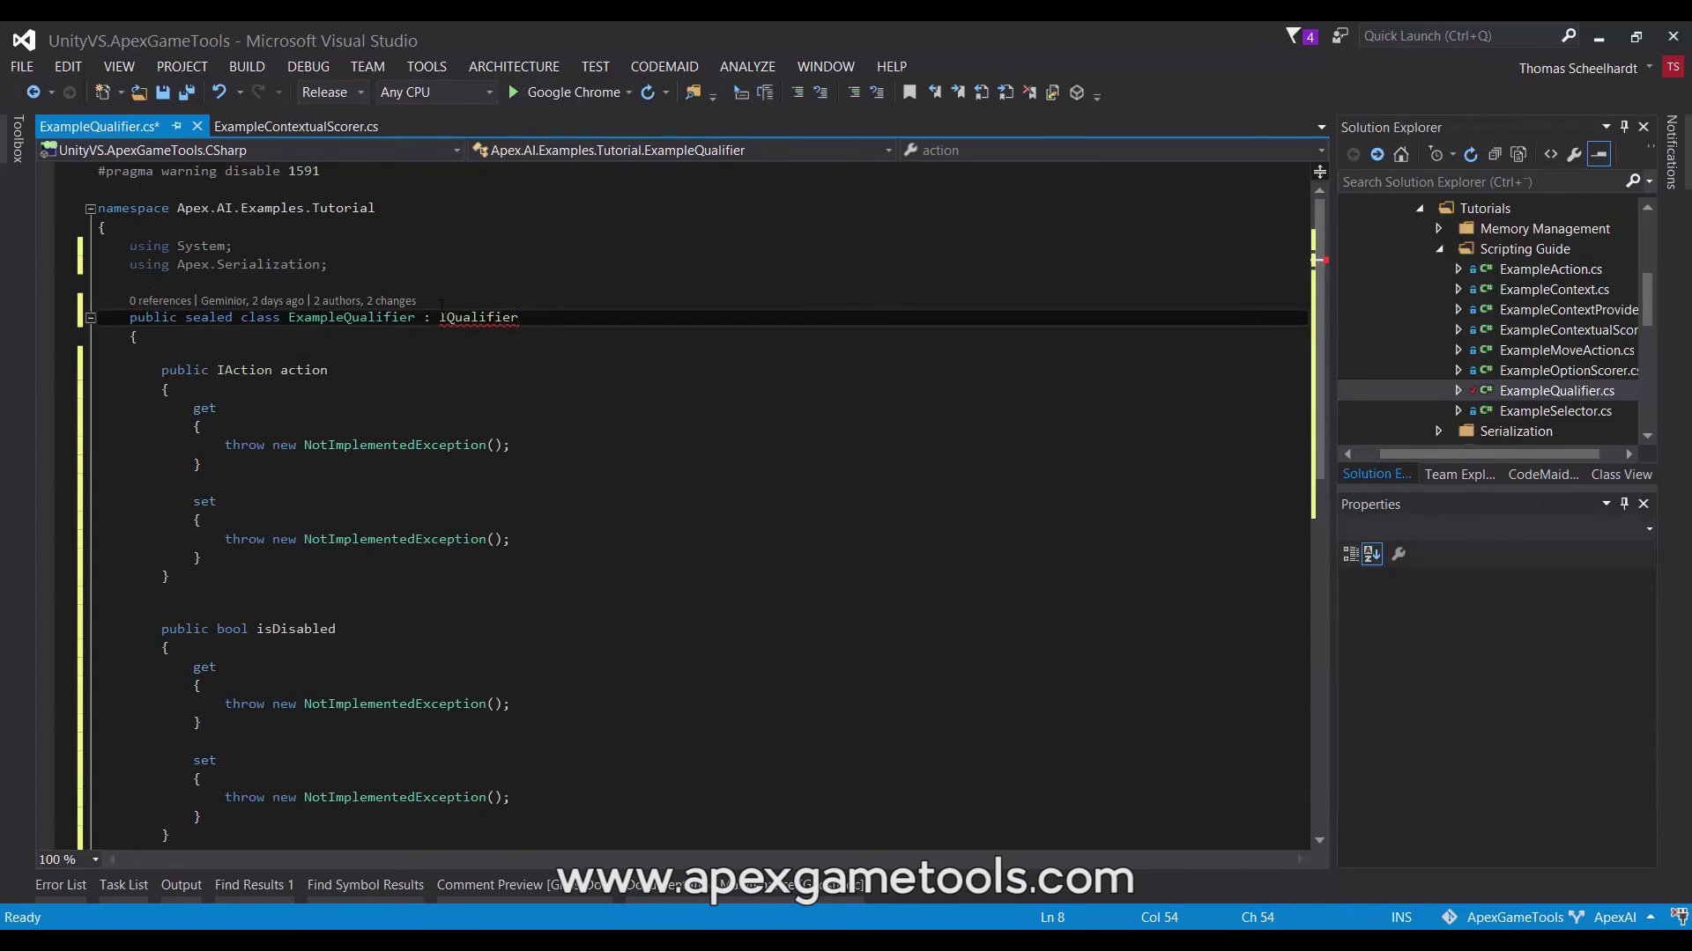
pyautogui.scroll(-4, 444, 456)
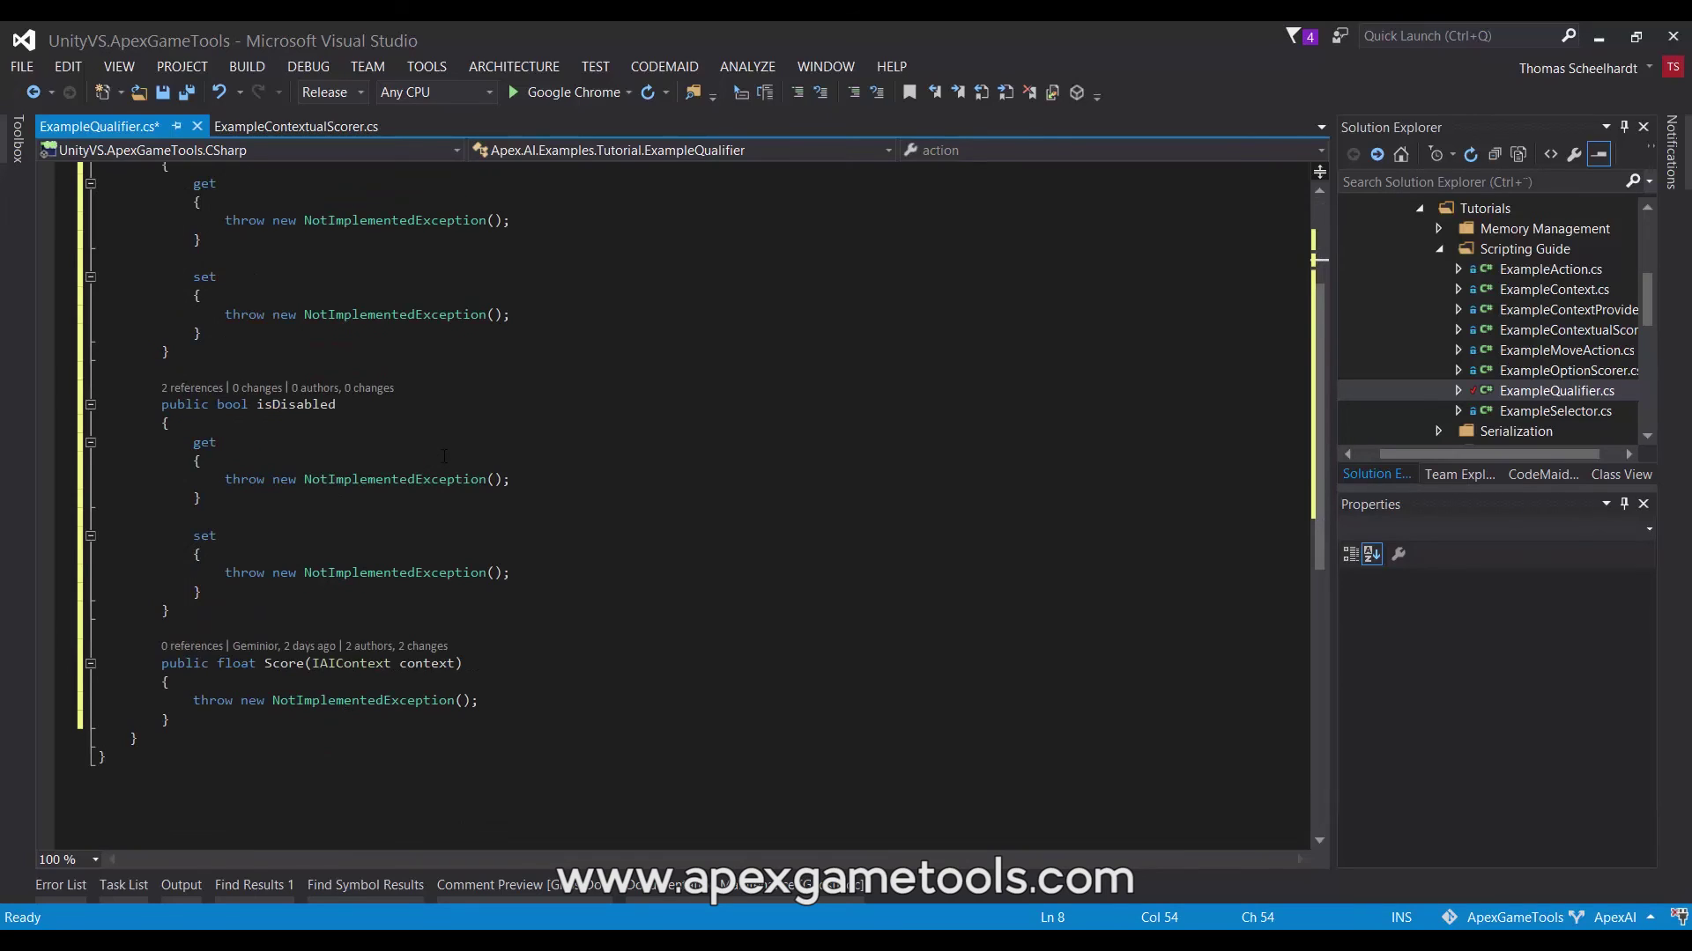
pyautogui.scroll(4, 444, 455)
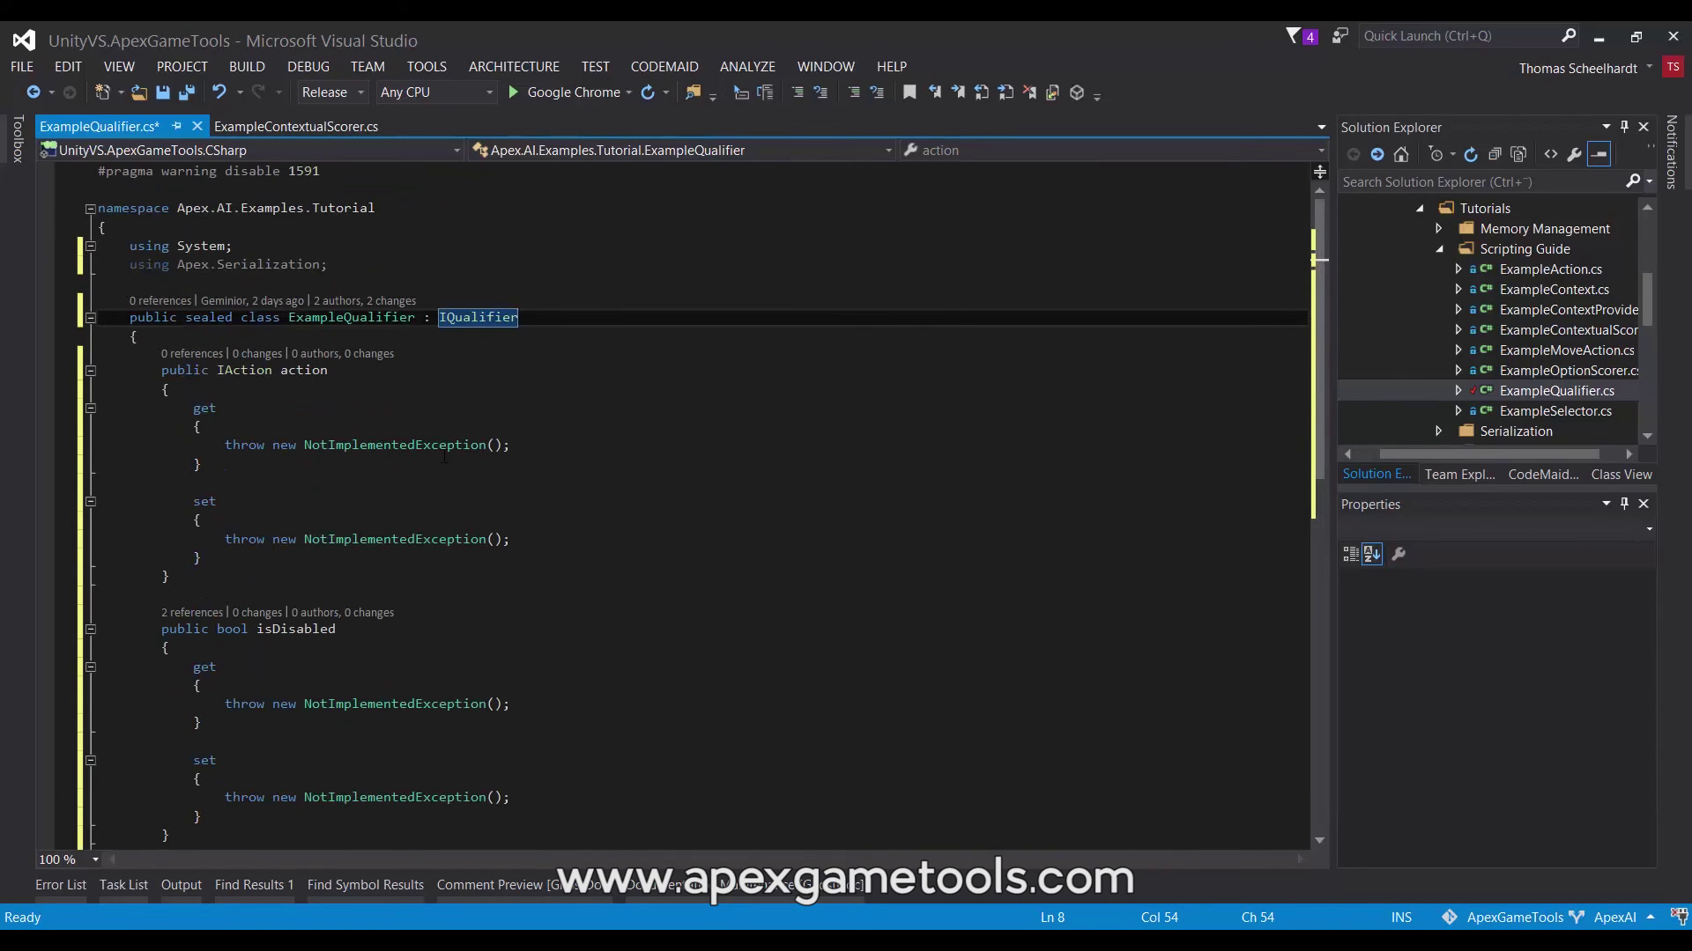
pyautogui.hotkey('ctrl', 'z')
pyautogui.hotkey('ctrl', 'z')
pyautogui.hotkey('ctrl', 'z')
pyautogui.hotkey('ctrl', 'z')
pyautogui.hotkey('ctrl', 'z')
pyautogui.hotkey('ctrl', 'z')
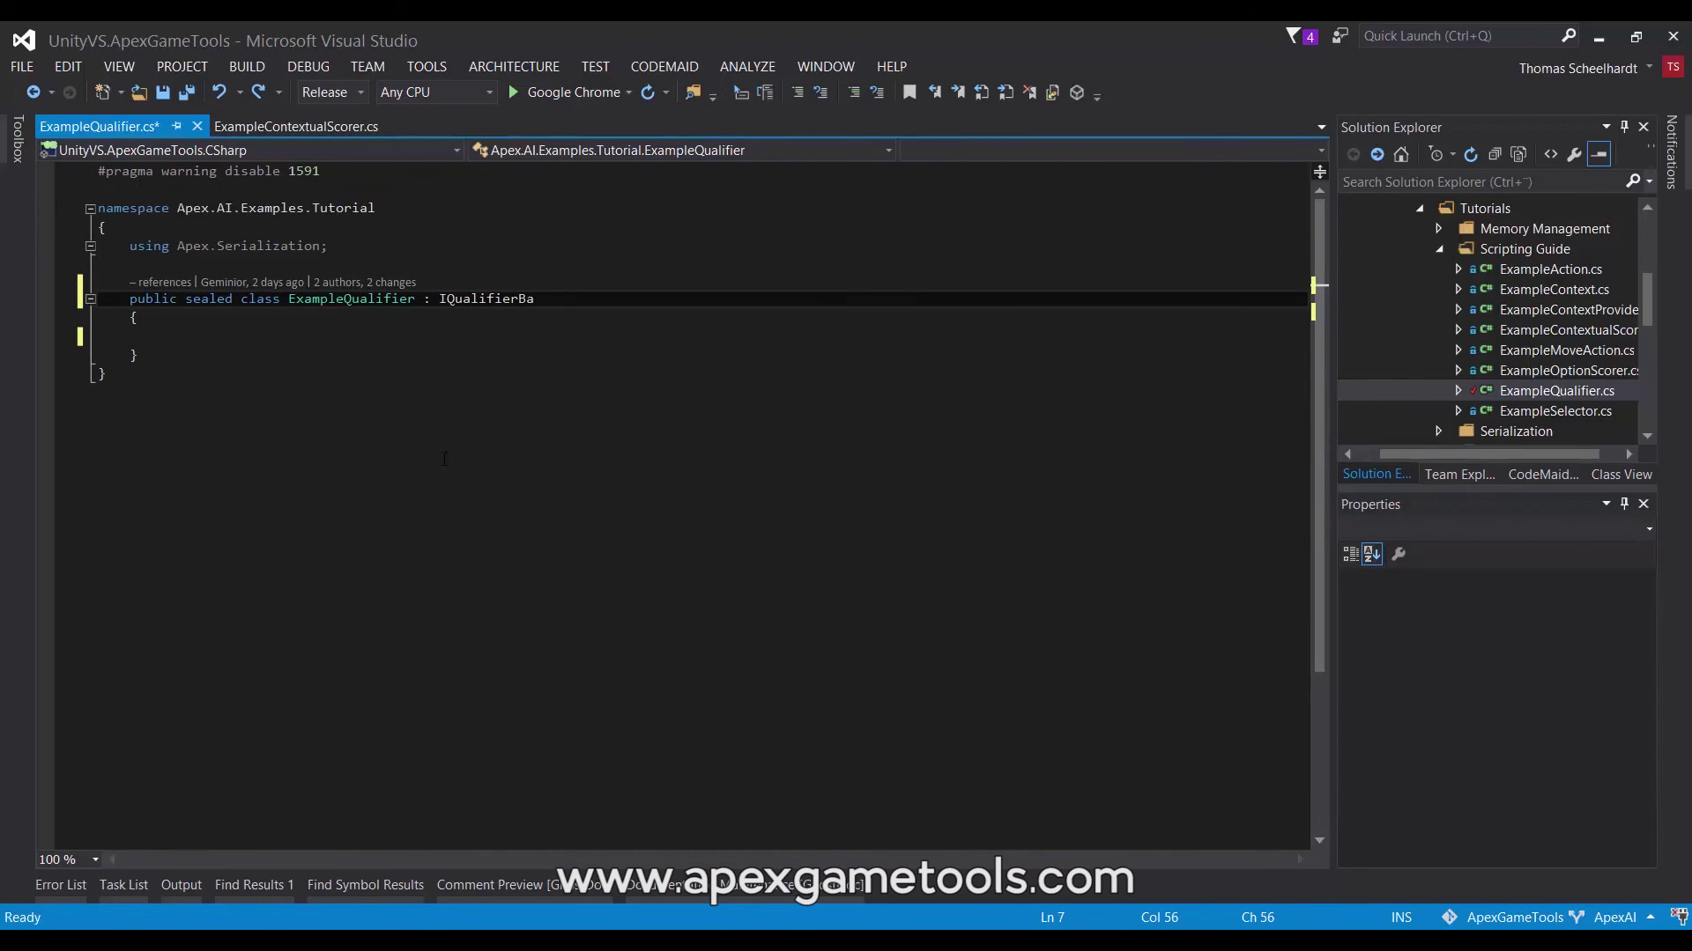
pyautogui.hotkey('ctrl', 'z')
pyautogui.hotkey('ctrl', 'z')
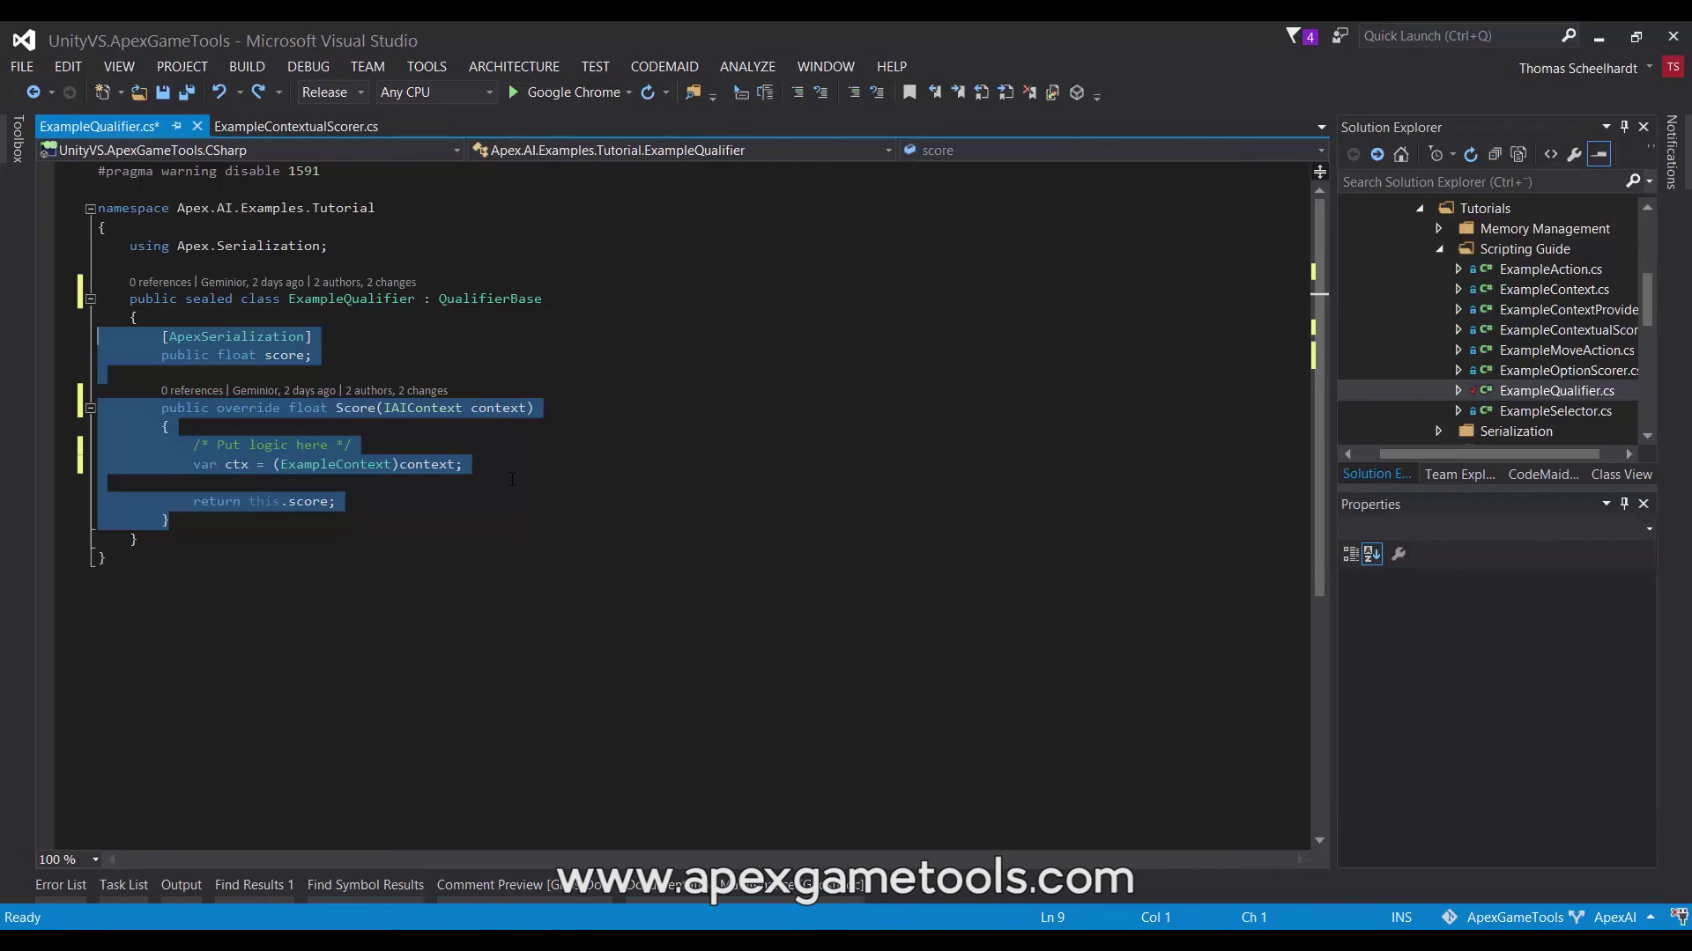
# Deselect the Score code and bring up ExampleContextualScorer.cs to compare its context cast.
pyautogui.click(512, 480)
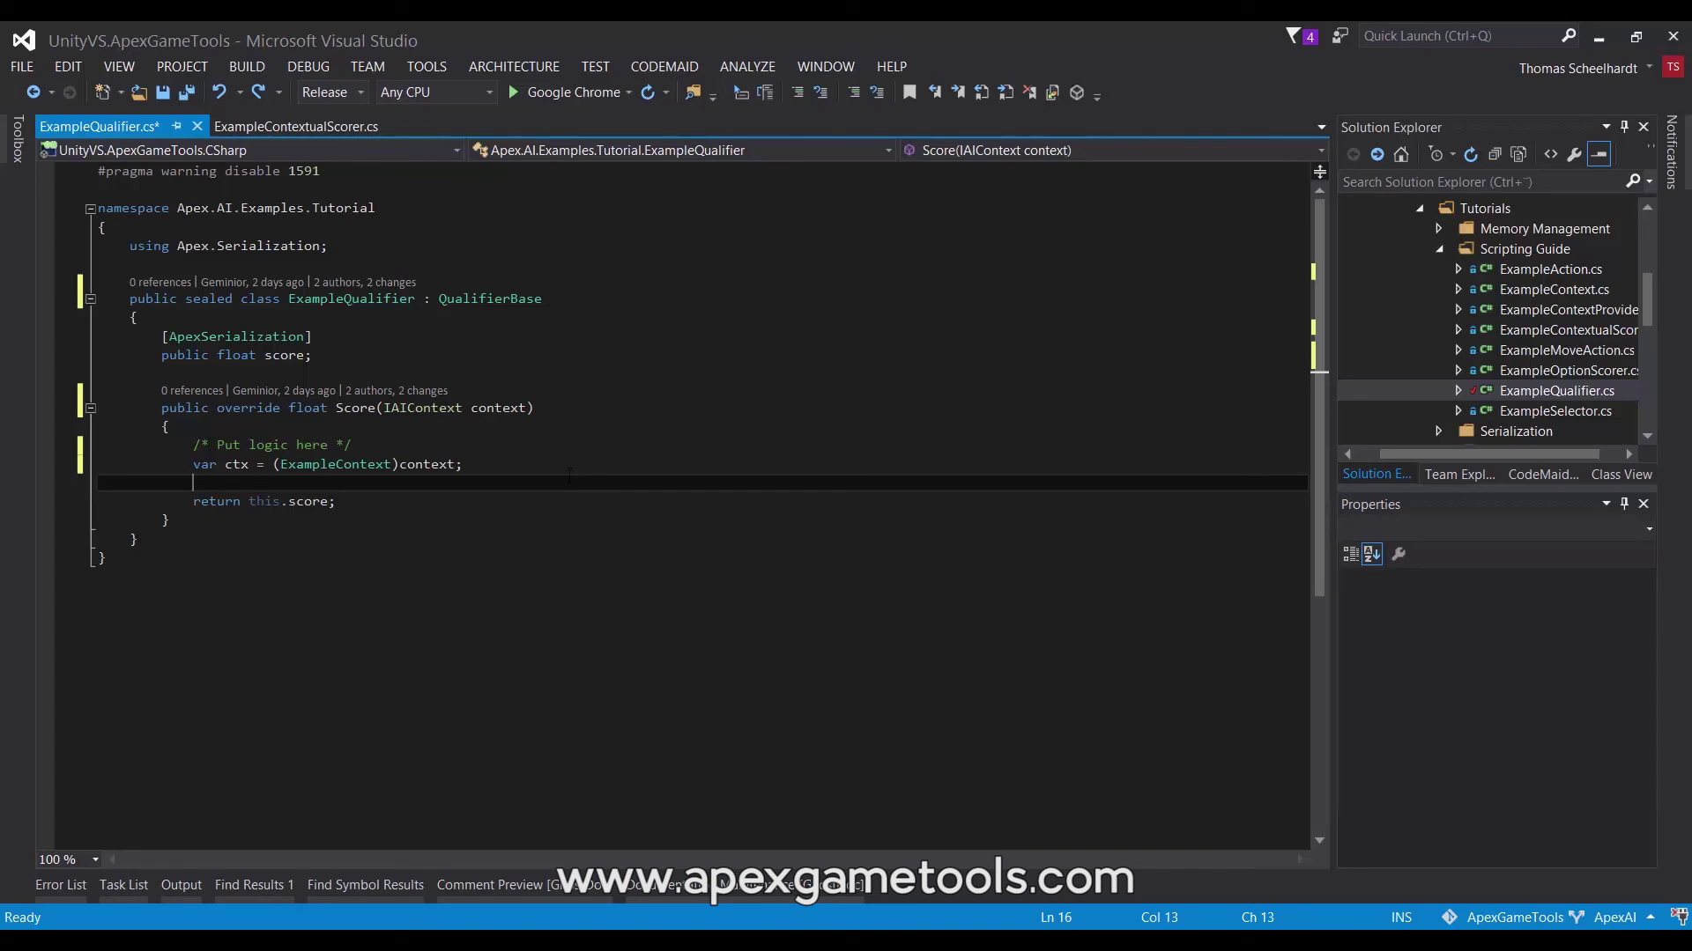
pyautogui.click(299, 125)
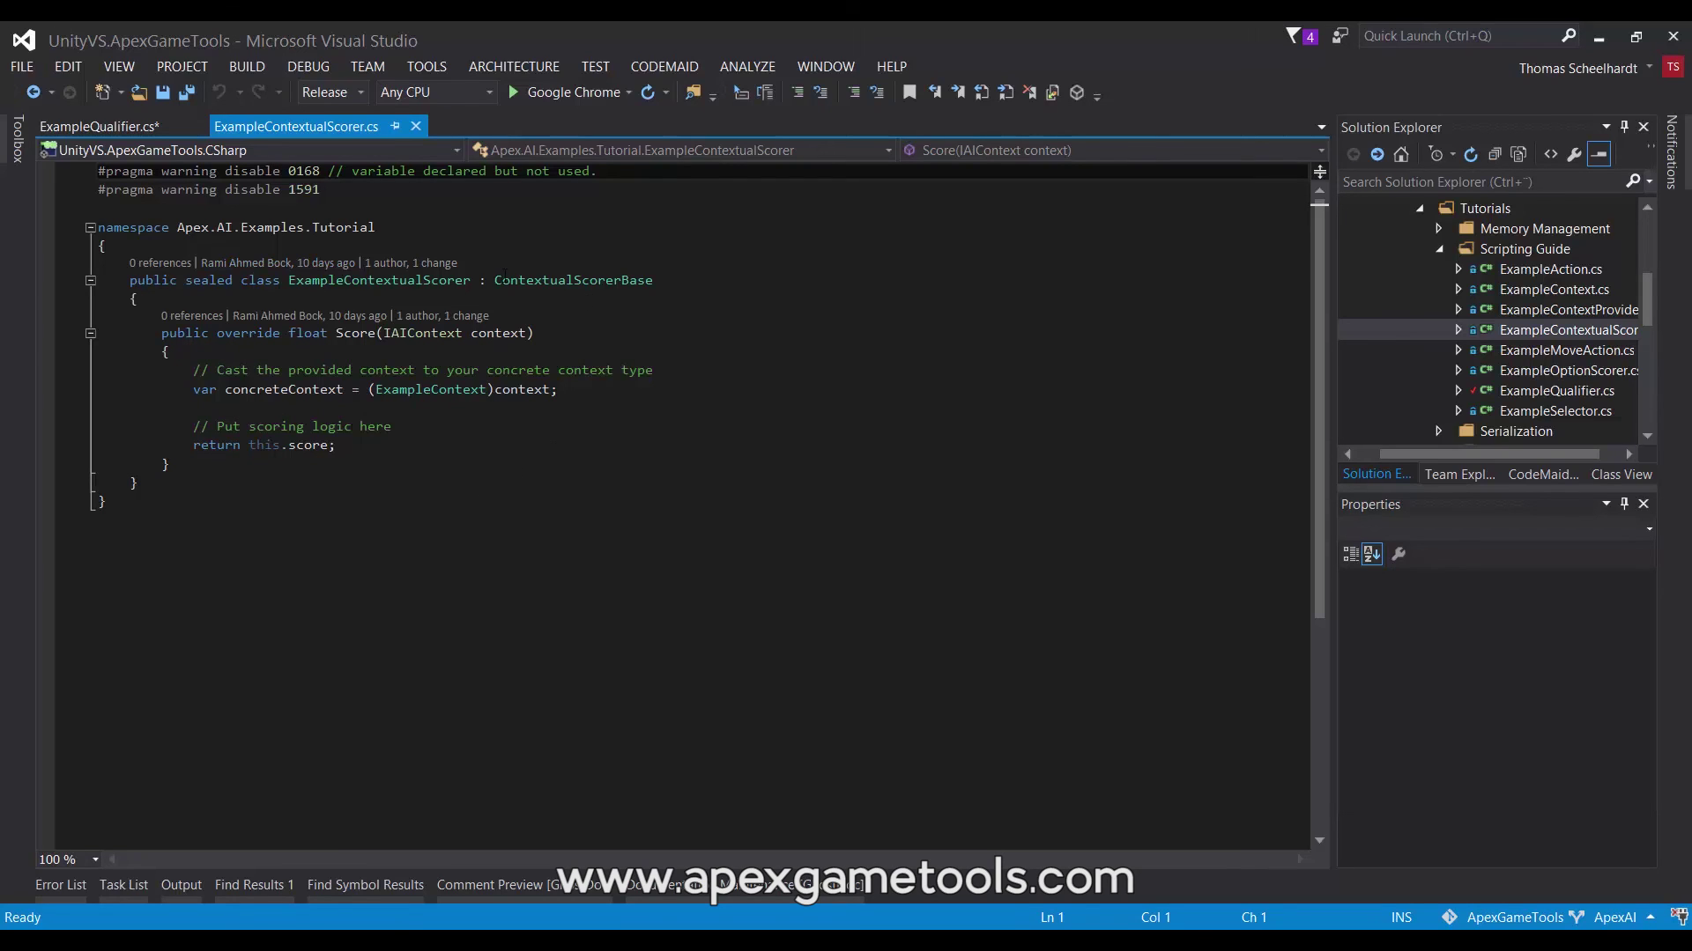
pyautogui.moveTo(566, 284)
pyautogui.moveTo(346, 333)
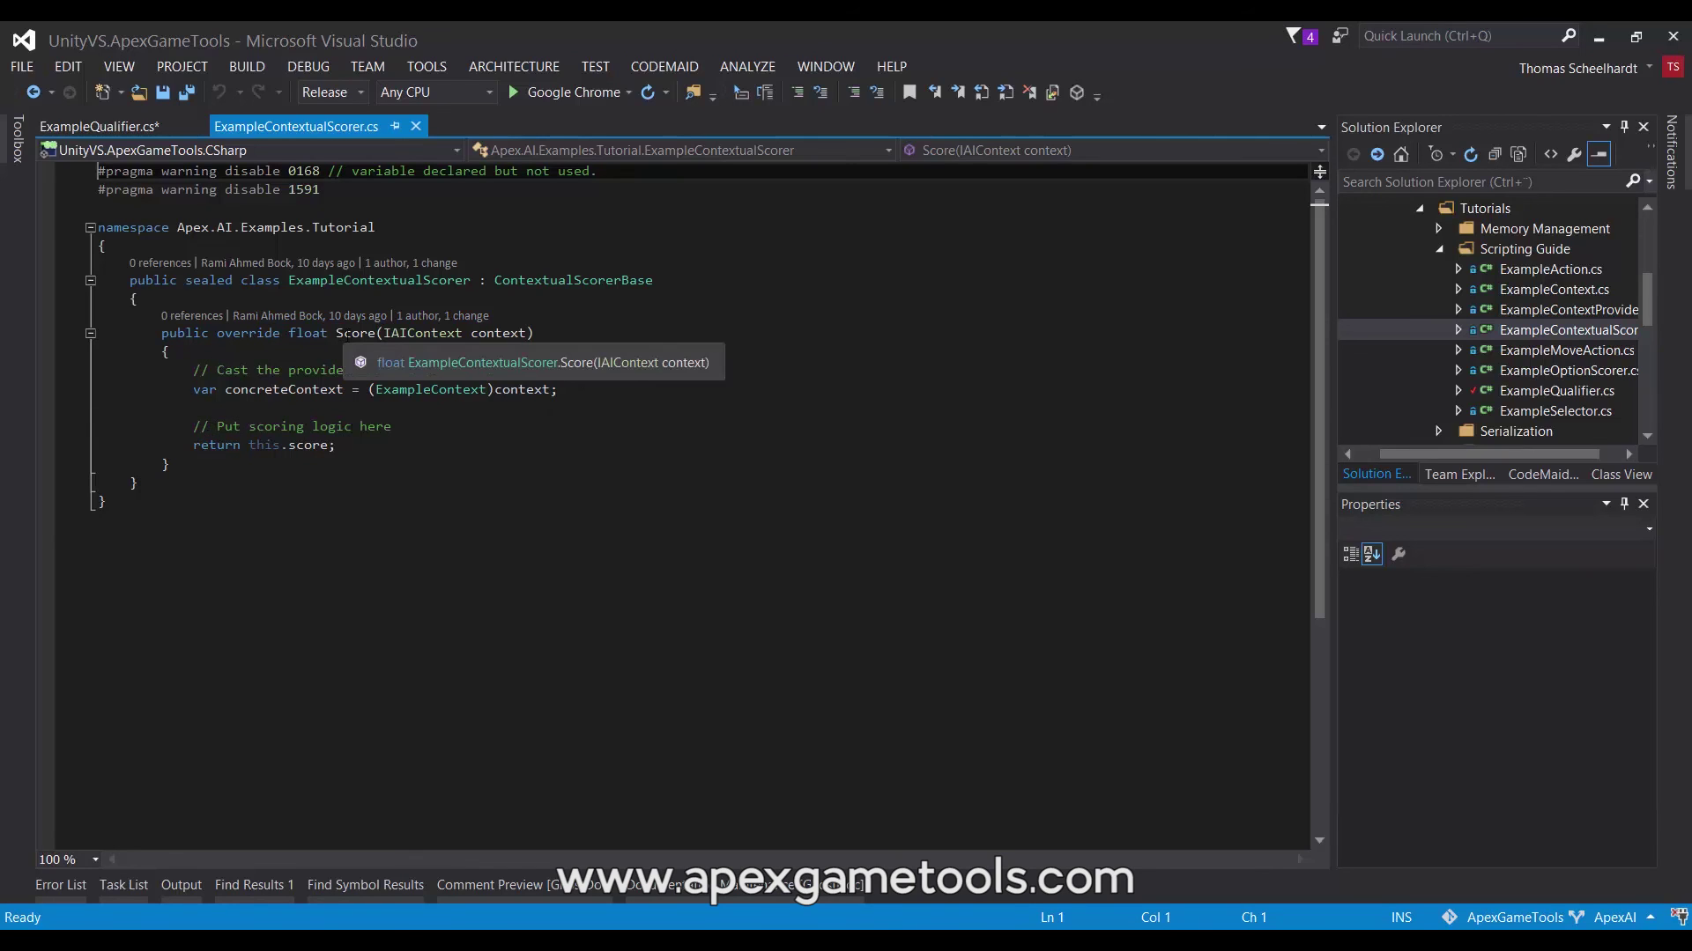